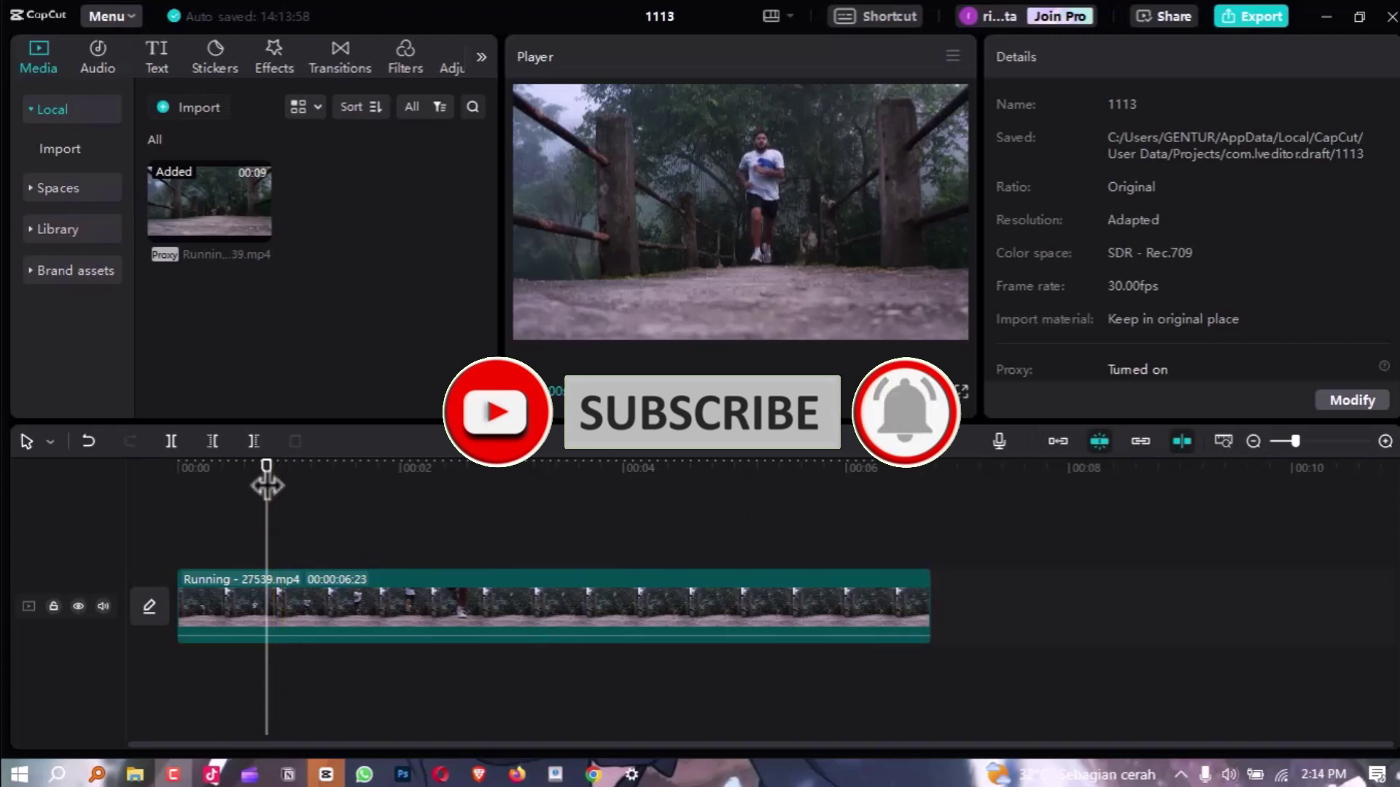
- Play the running clip full screen from the beginning of the timeline to review the footage
{"action": "left_click", "coordinate": [181, 462]}
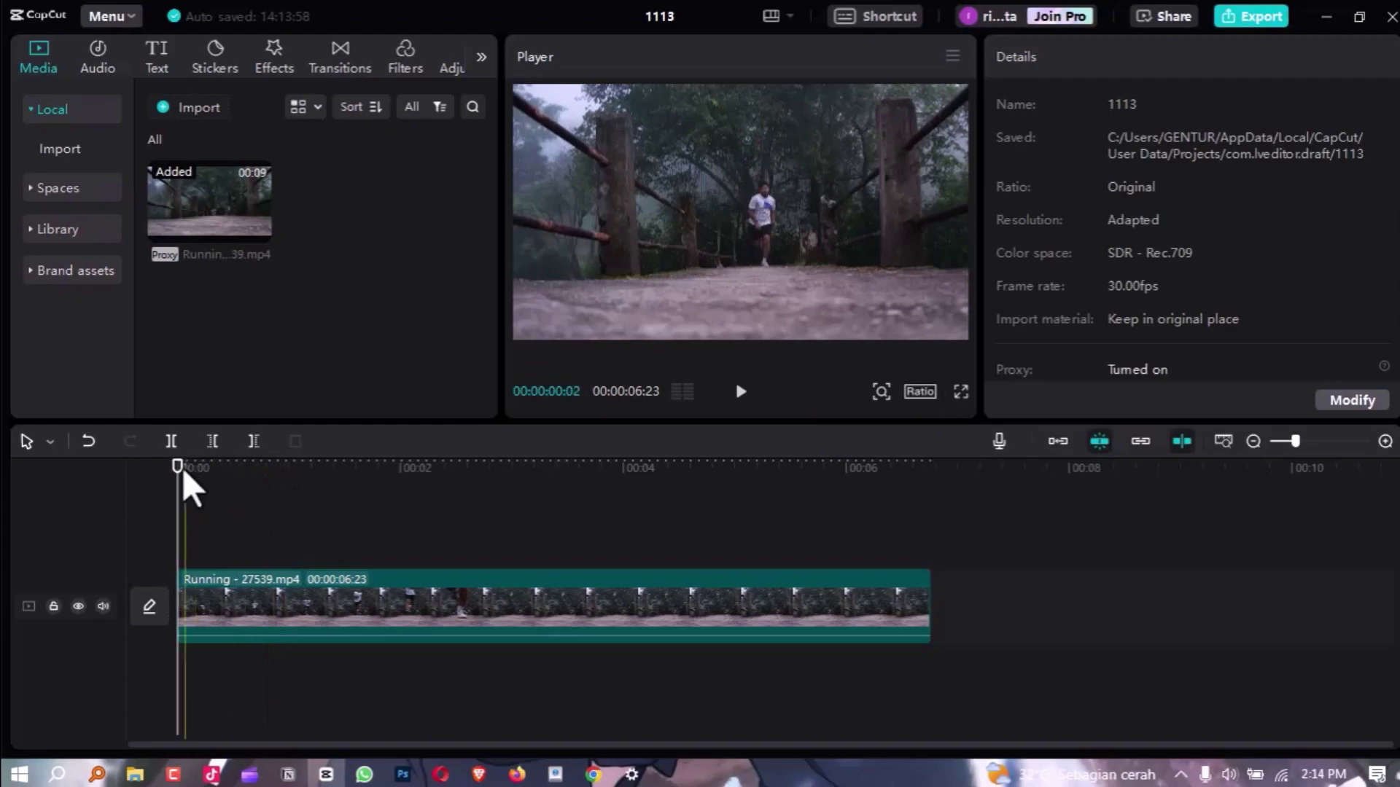
{"action": "key", "text": "ctrl+shift+f"}
{"action": "key", "text": "space"}
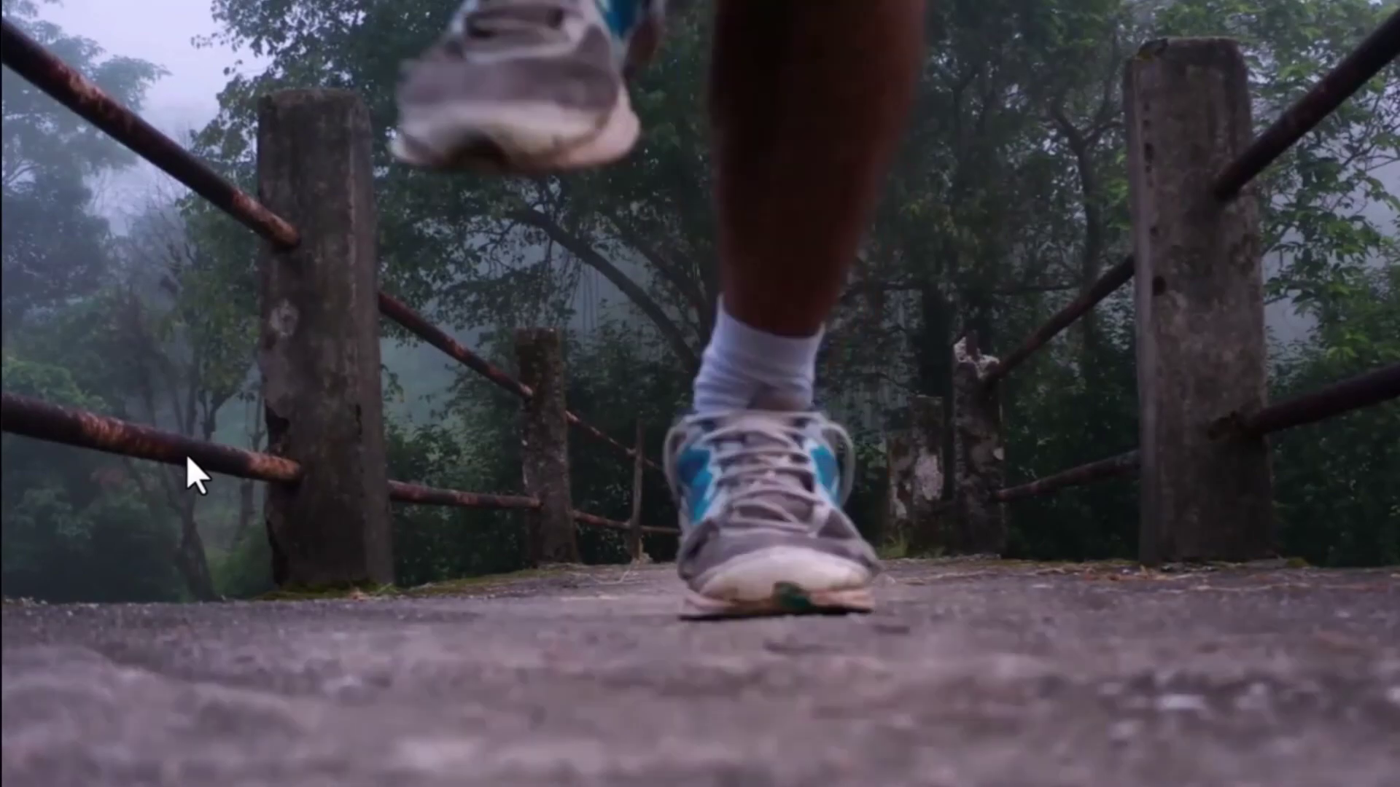
{"action": "key", "text": "Escape"}
{"action": "key", "text": "space"}
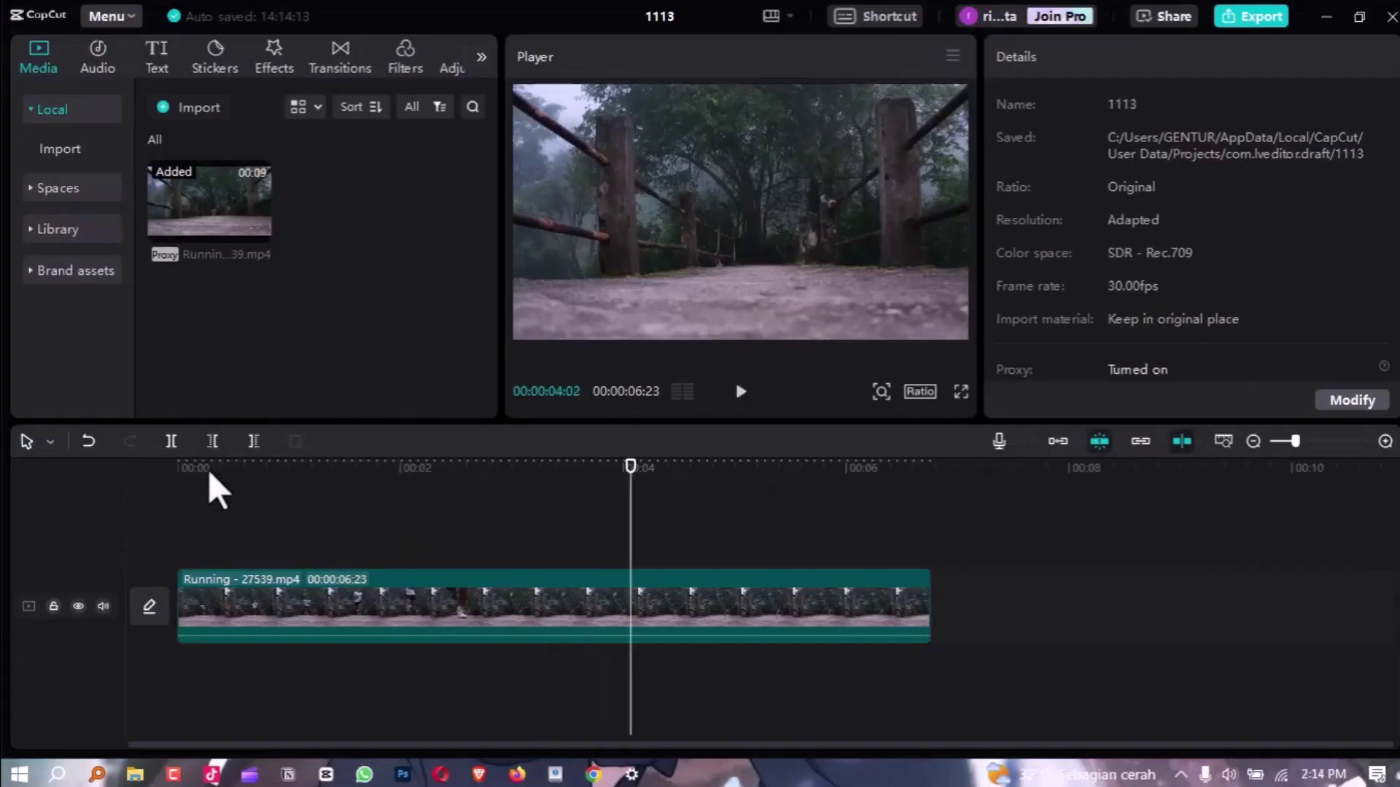
- Duplicate the running clip onto a track above the original, starting at the beginning of the timeline
{"action": "left_click", "coordinate": [226, 468]}
{"action": "left_click_drag", "start_coordinate": [226, 478], "coordinate": [182, 487]}
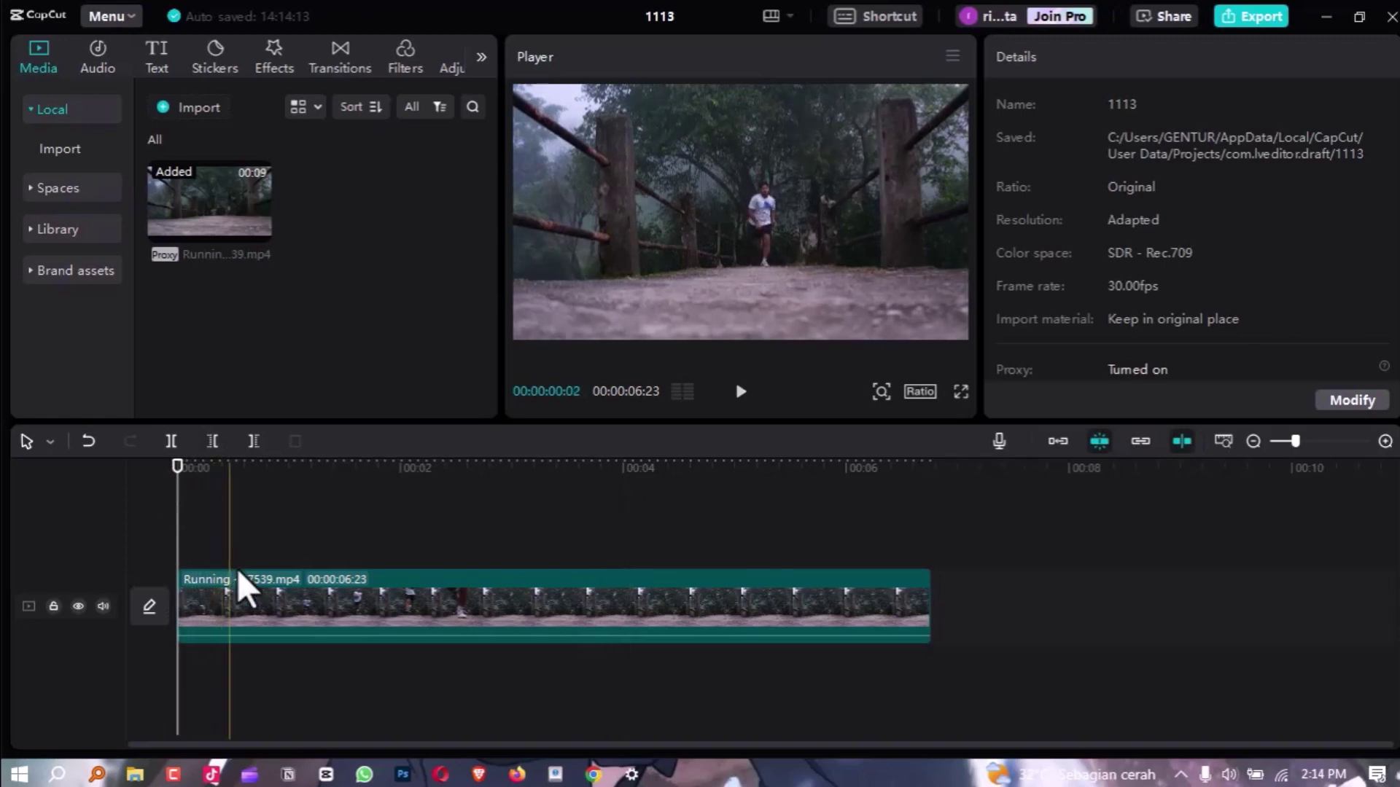
{"action": "left_click", "coordinate": [250, 586]}
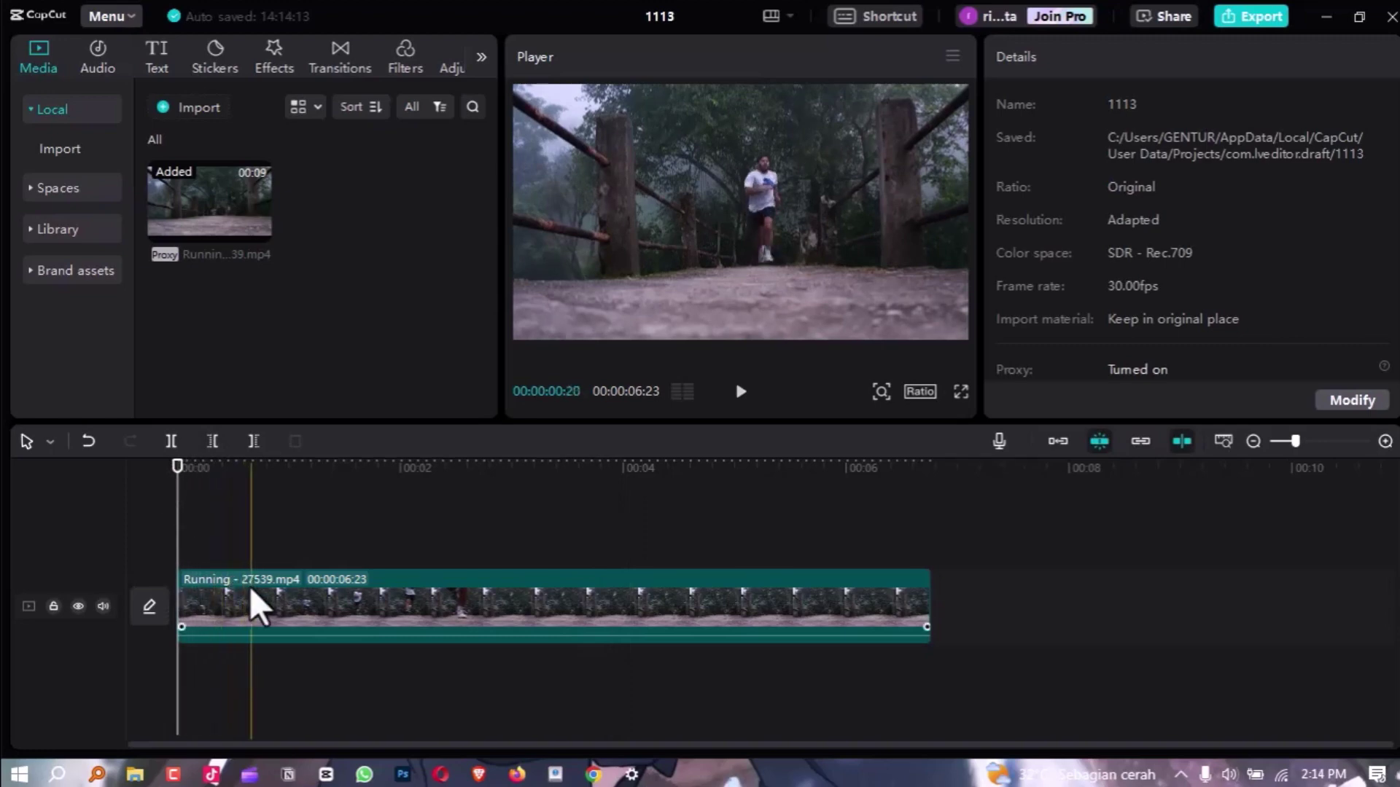
{"action": "right_click", "coordinate": [287, 598]}
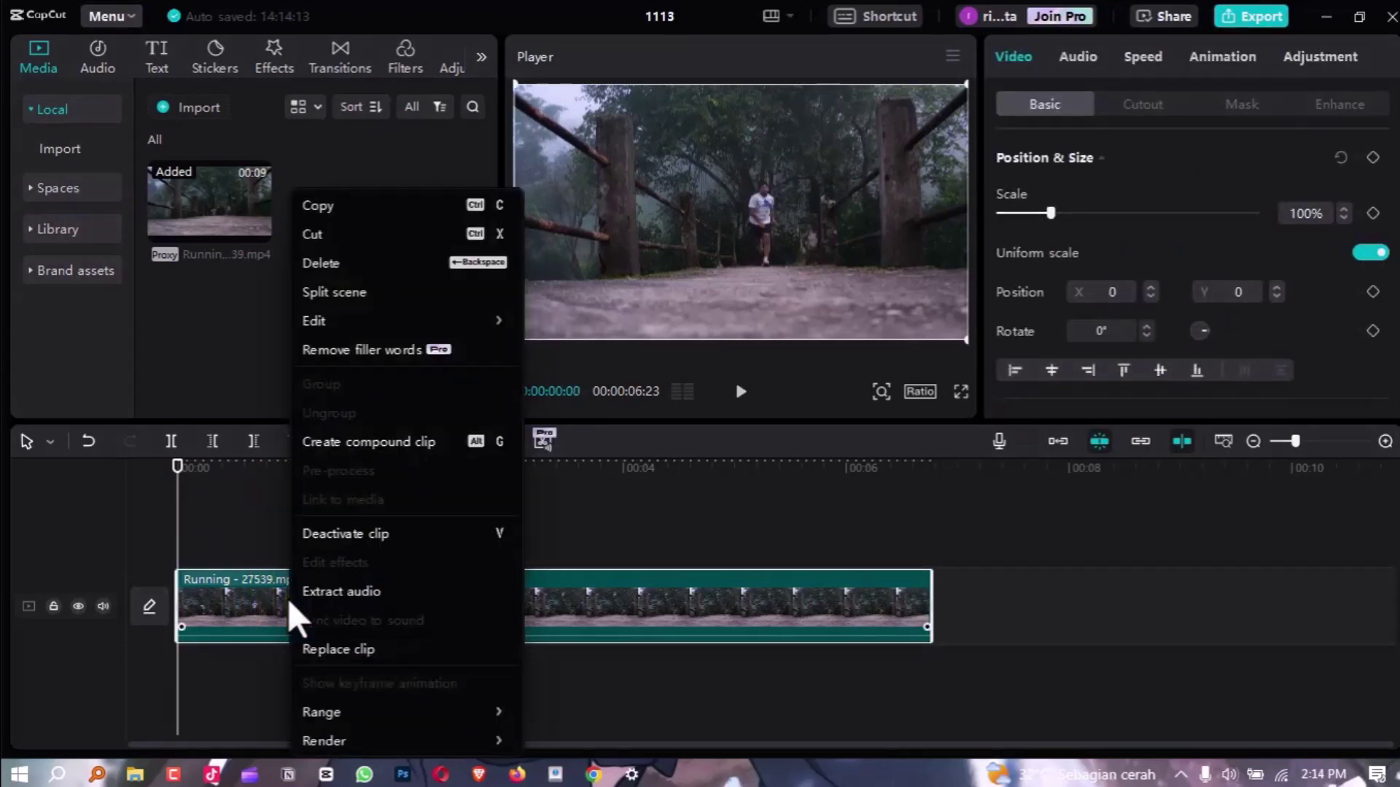
{"action": "left_click", "coordinate": [343, 210]}
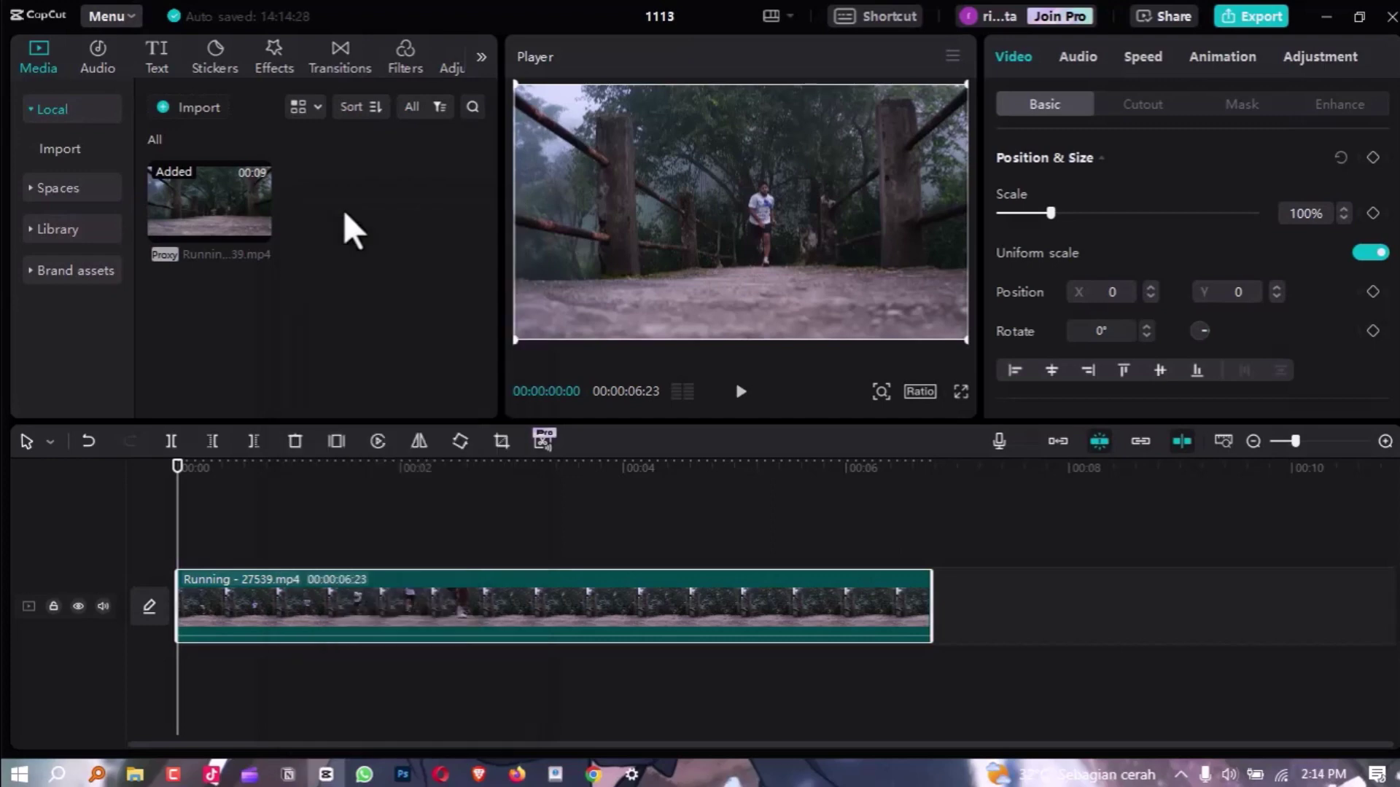
{"action": "right_click", "coordinate": [216, 534]}
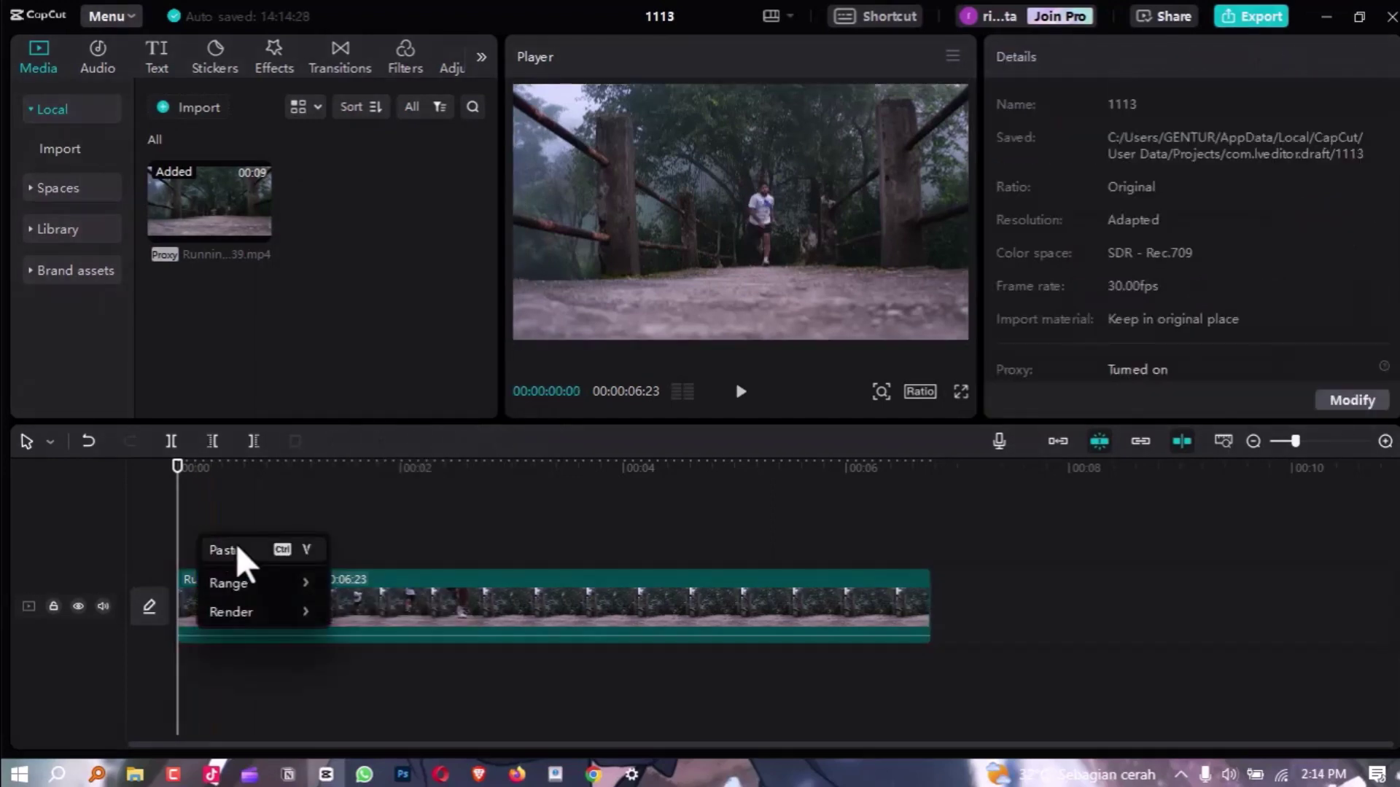
{"action": "left_click", "coordinate": [236, 549]}
{"action": "left_click", "coordinate": [437, 543]}
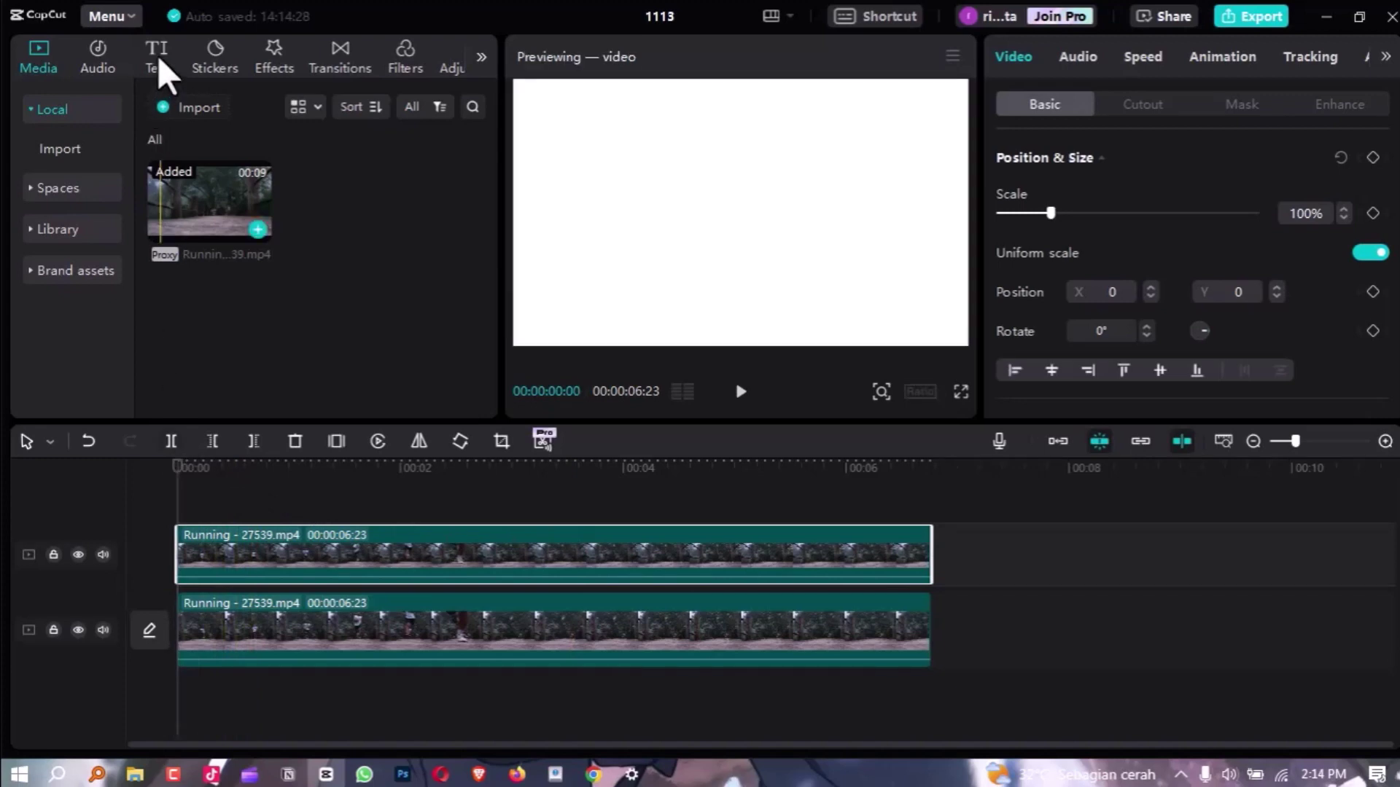
- Add a default text clip above both videos at the timeline start and extend it to nearly their full length
{"action": "left_click", "coordinate": [157, 56]}
{"action": "mouse_move", "coordinate": [233, 266]}
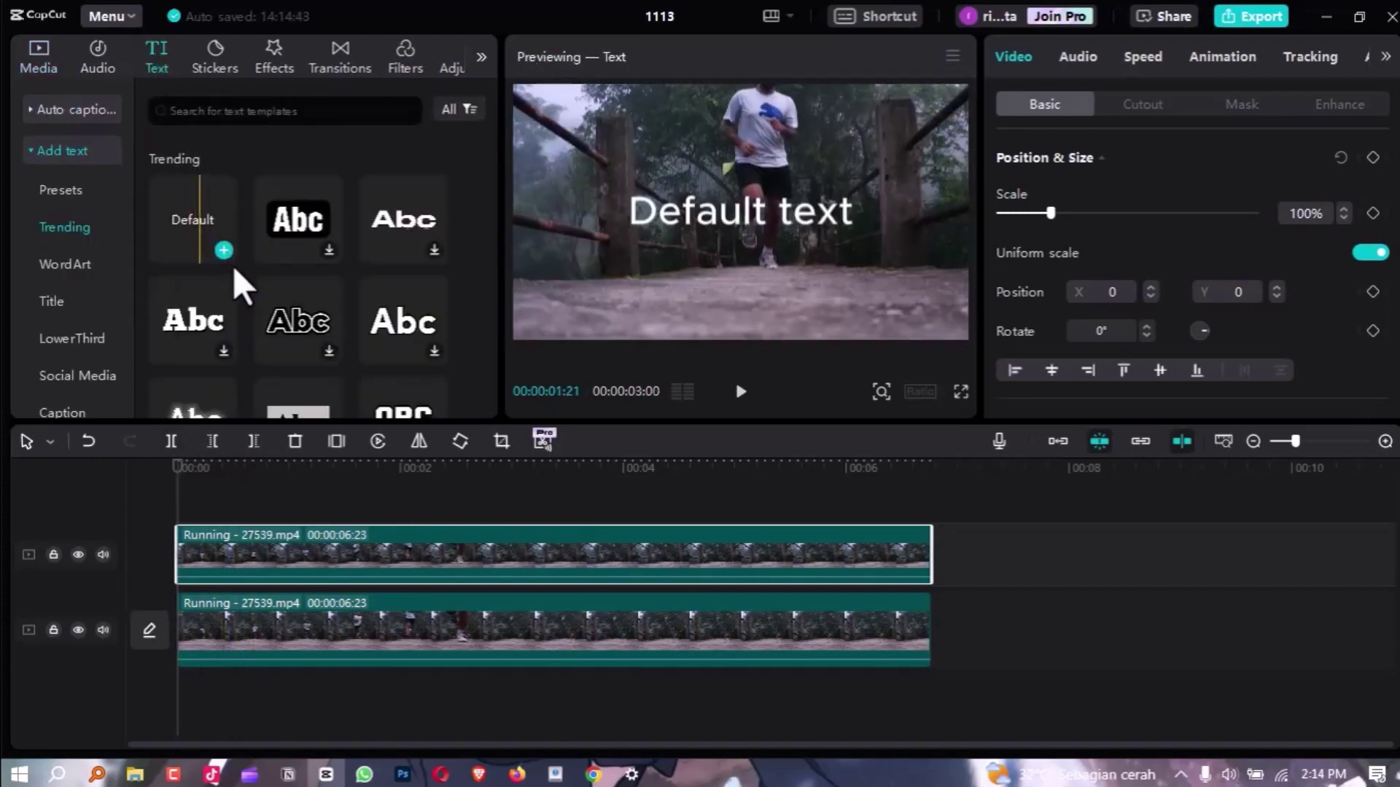
{"action": "left_click", "coordinate": [224, 251]}
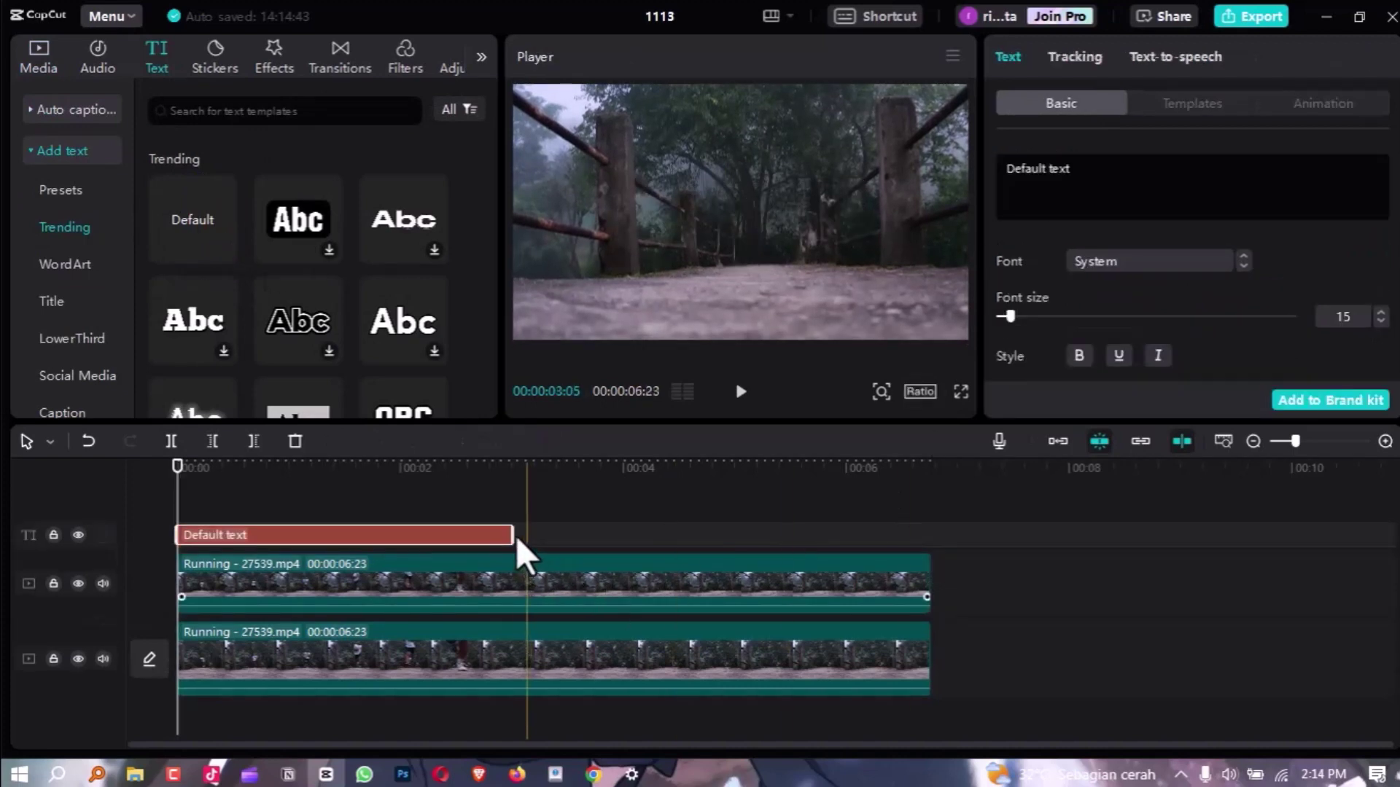
{"action": "left_click_drag", "start_coordinate": [515, 535], "coordinate": [520, 534]}
{"action": "left_click_drag", "start_coordinate": [684, 513], "coordinate": [916, 538]}
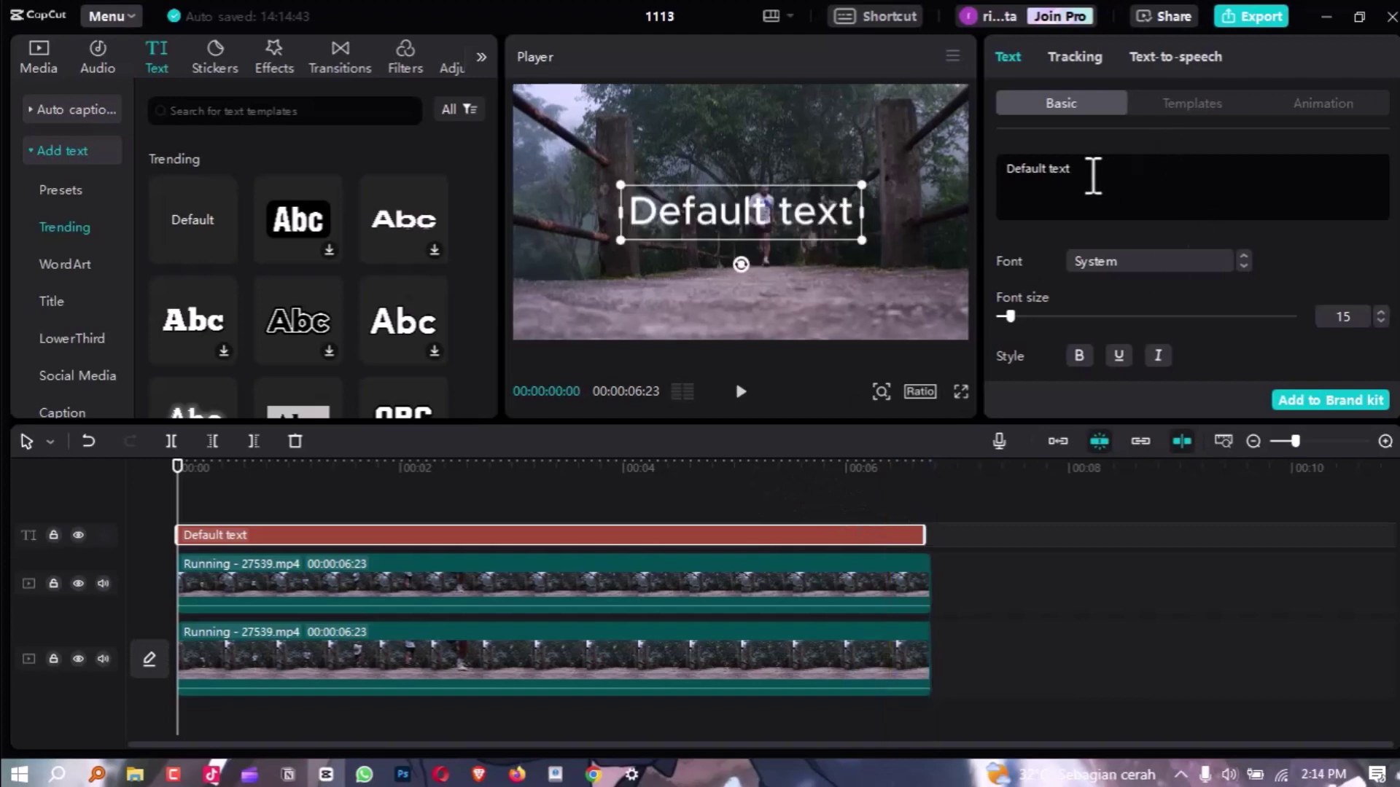
- Replace the default text with "RUNNING" and set its font to AvenirNext
{"action": "left_click_drag", "start_coordinate": [1070, 168], "coordinate": [1006, 166]}
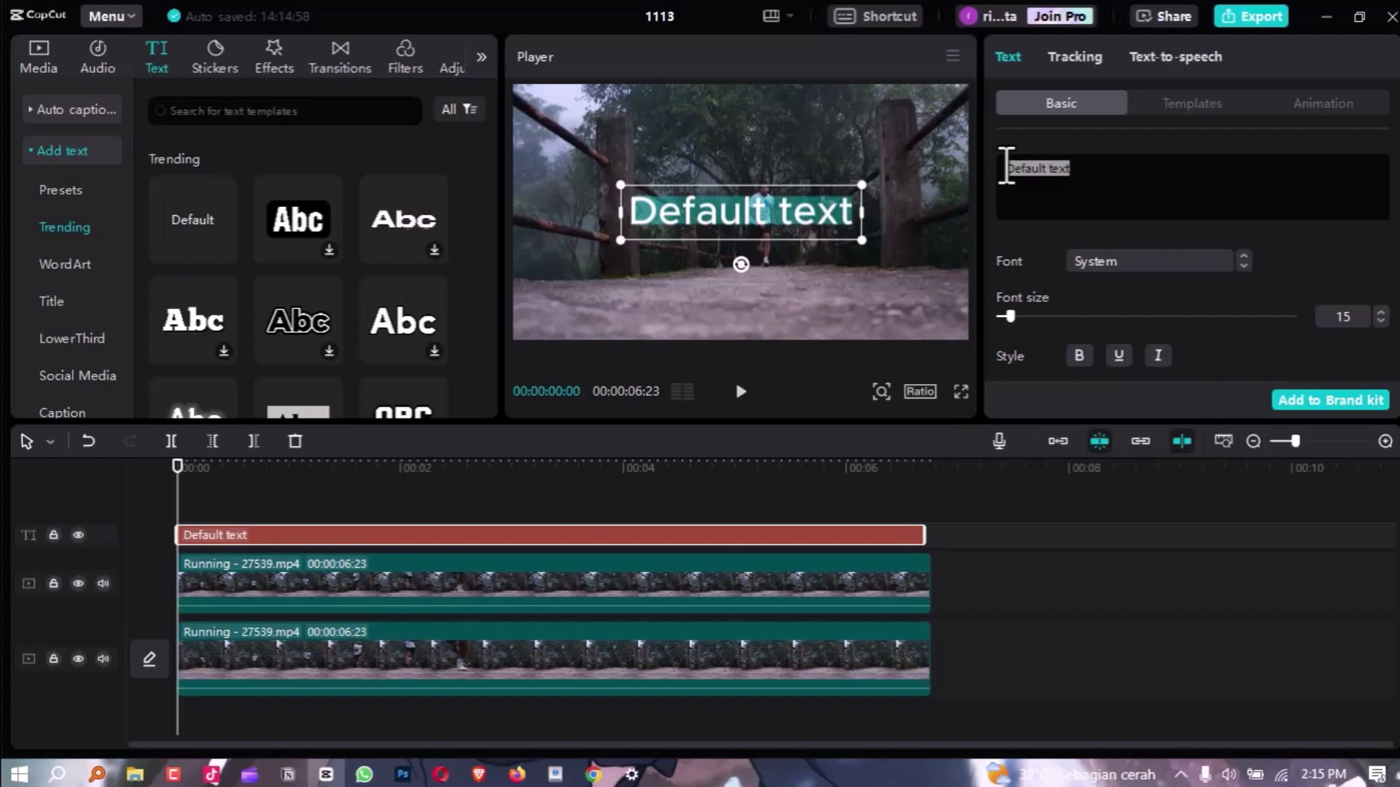
{"action": "type", "text": "RUNNI"}
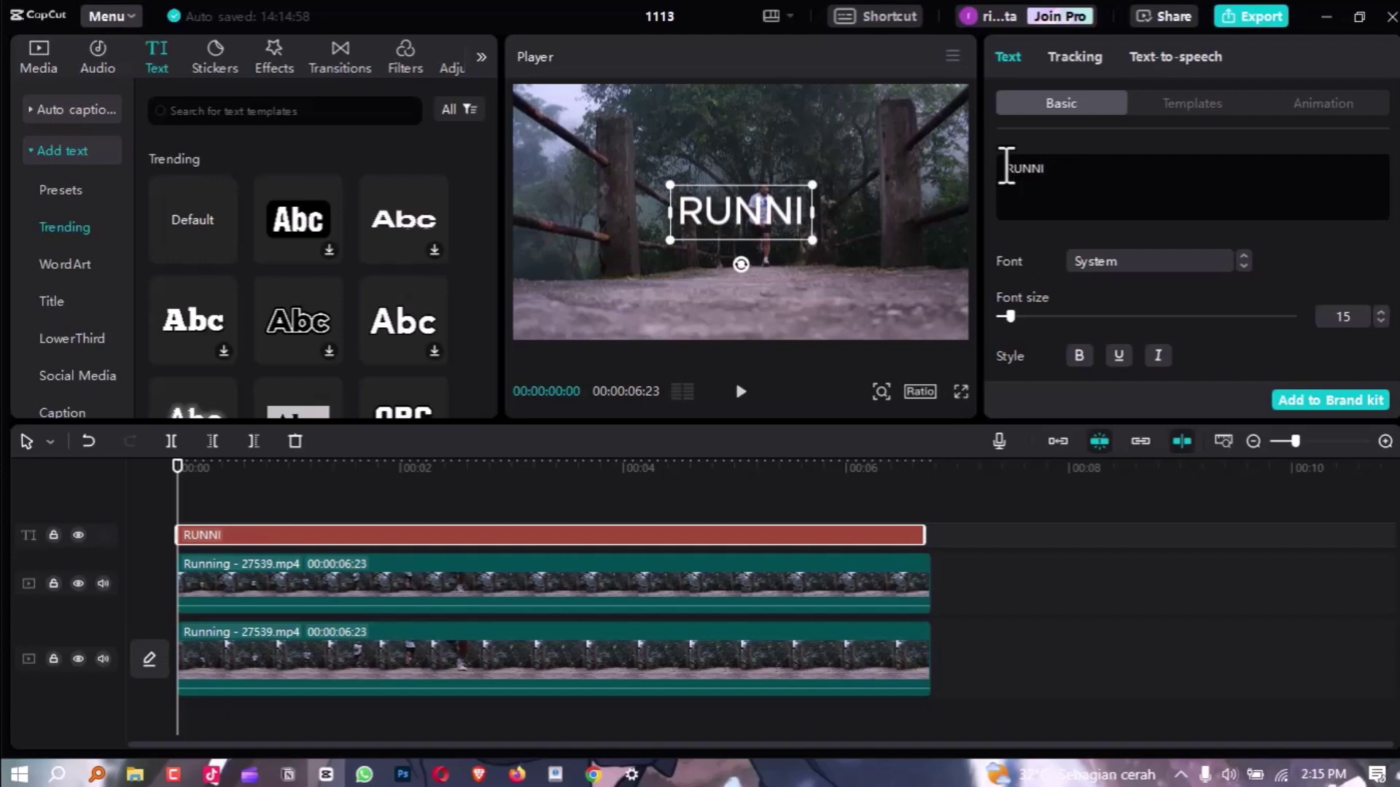
{"action": "type", "text": "NG"}
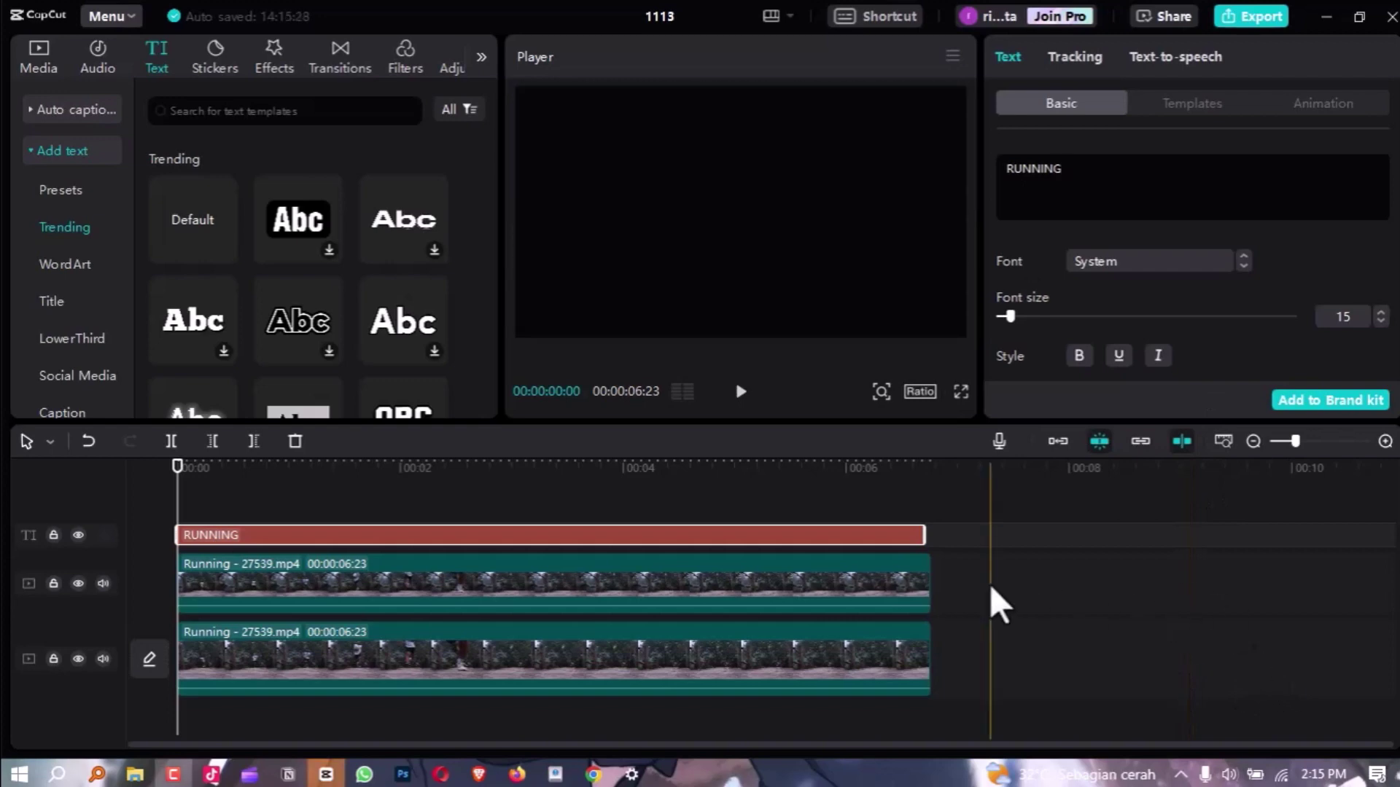
{"action": "left_click", "coordinate": [1092, 263]}
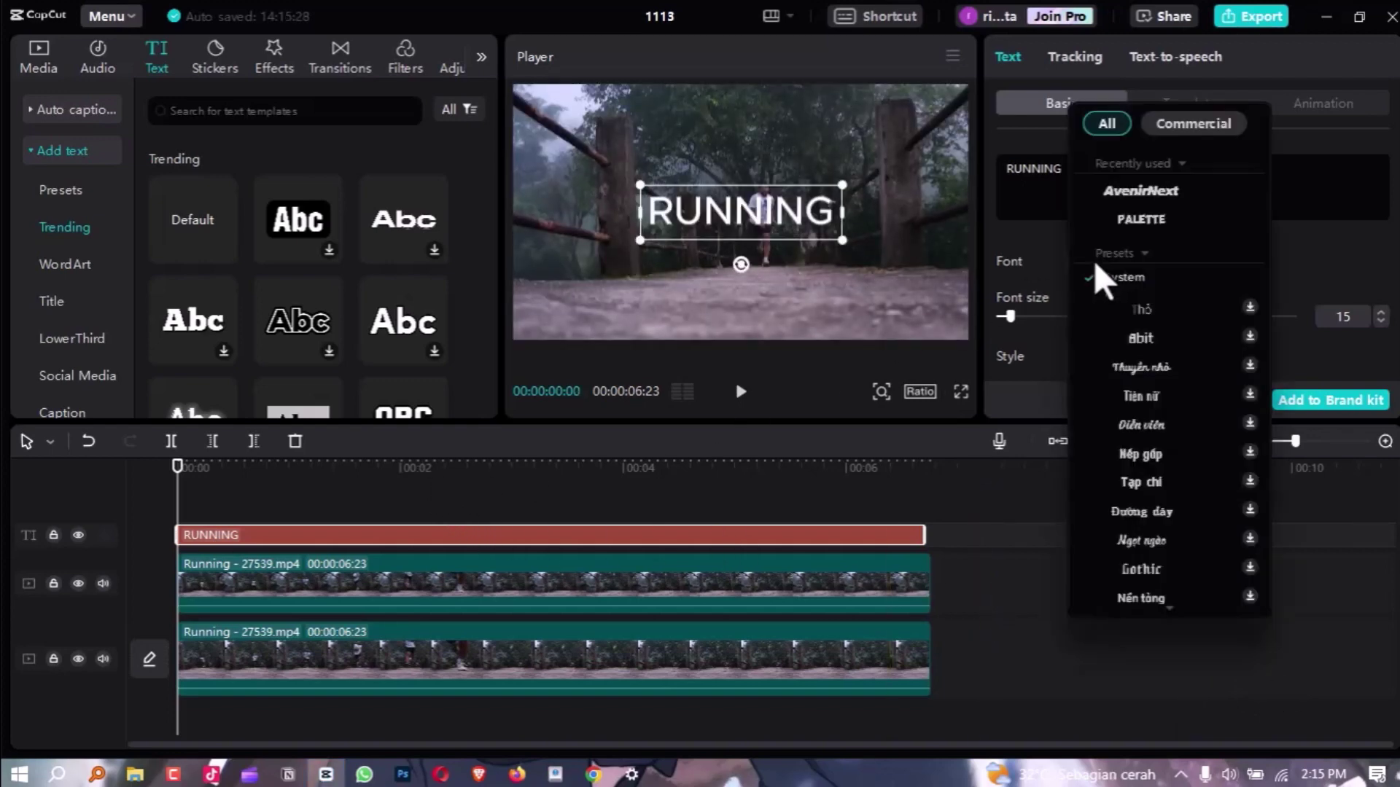
{"action": "left_click", "coordinate": [1139, 191]}
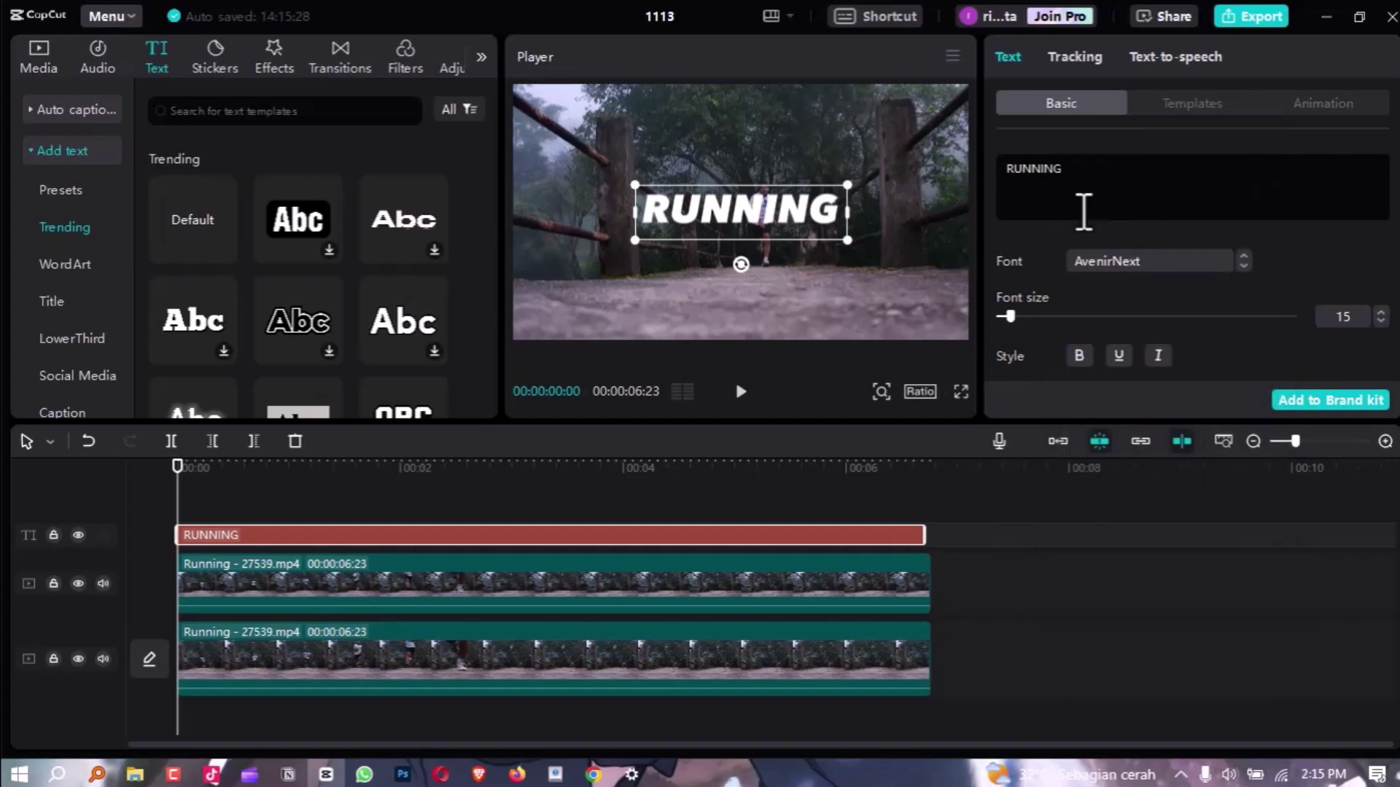
- Play the video full screen to check how the RUNNING title sits over the runner, and stop playback
{"action": "key", "text": "ctrl+shift+f"}
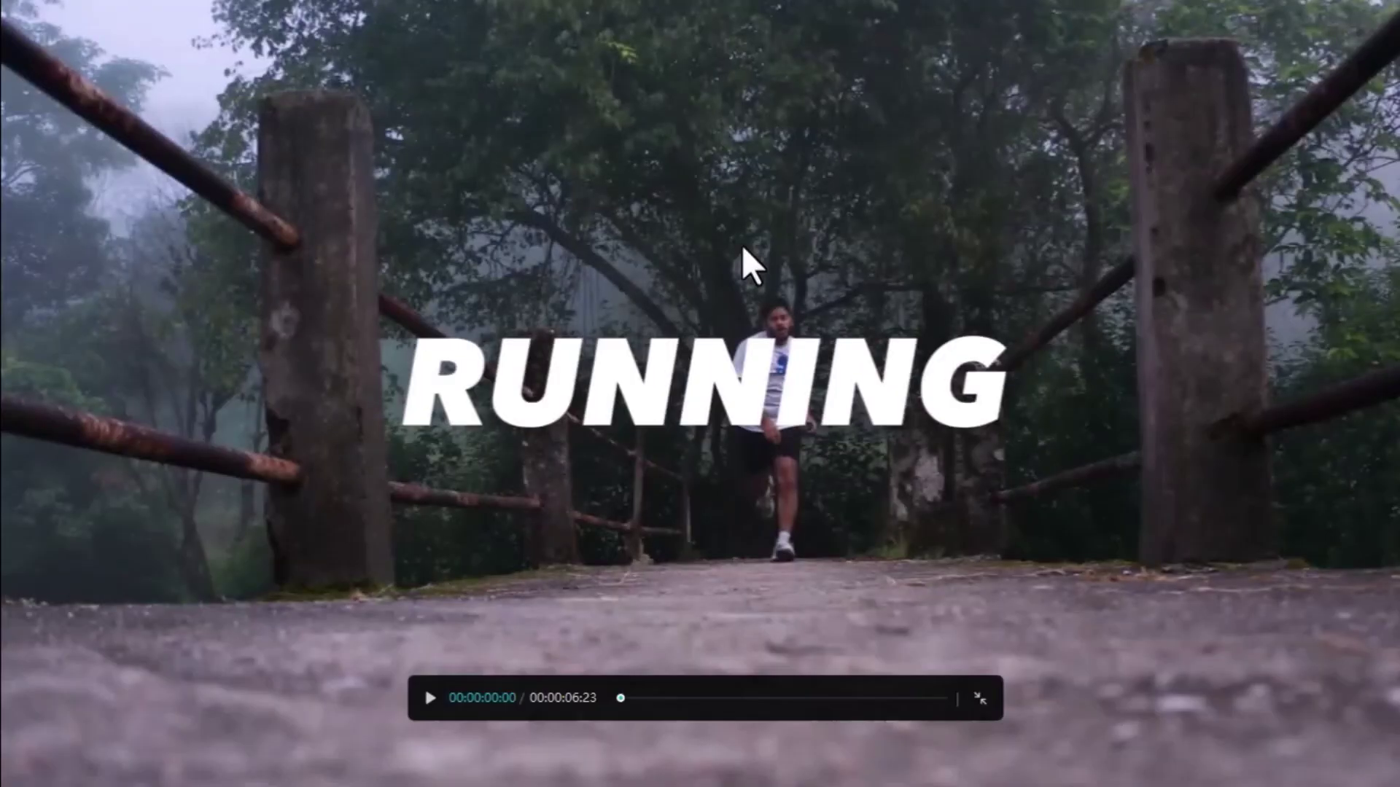
{"action": "key", "text": "space"}
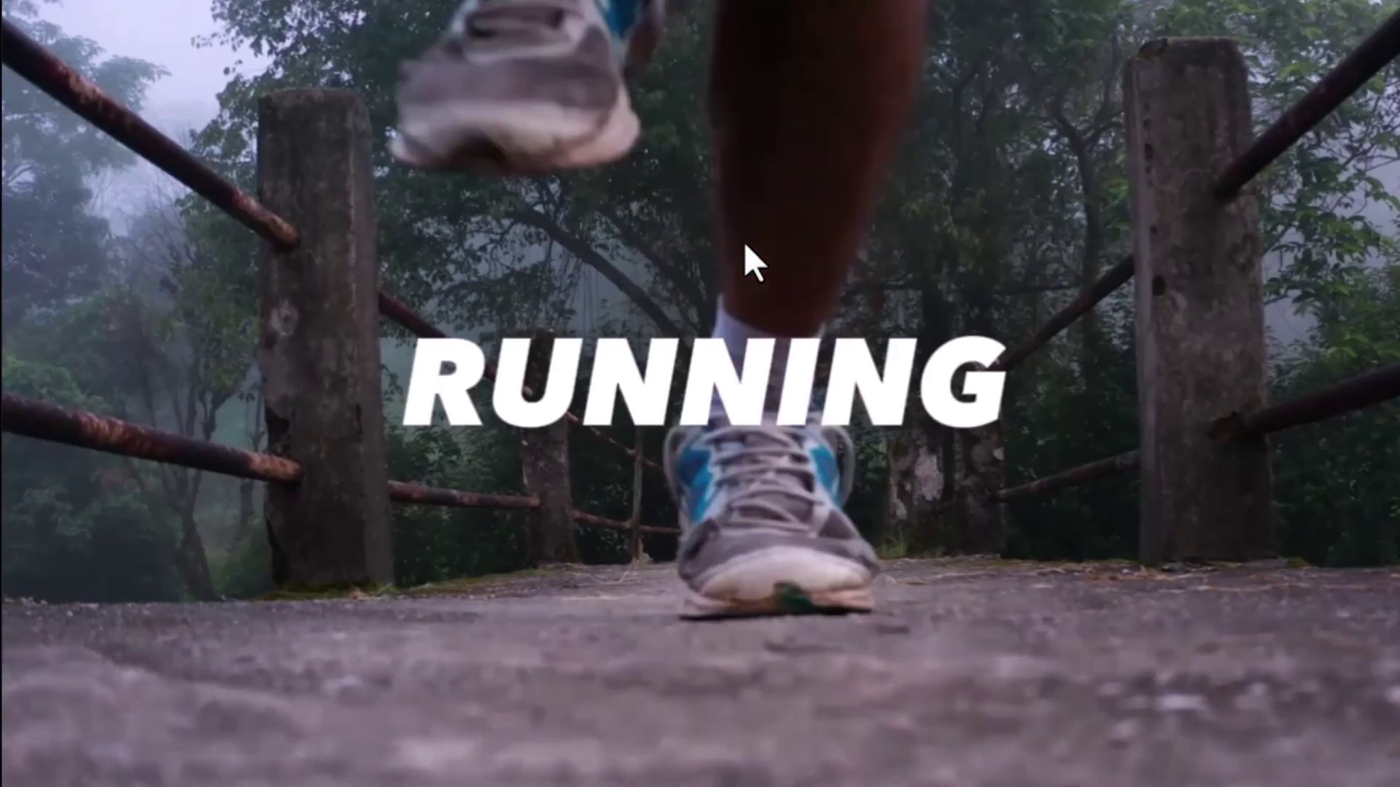
{"action": "key", "text": "Escape"}
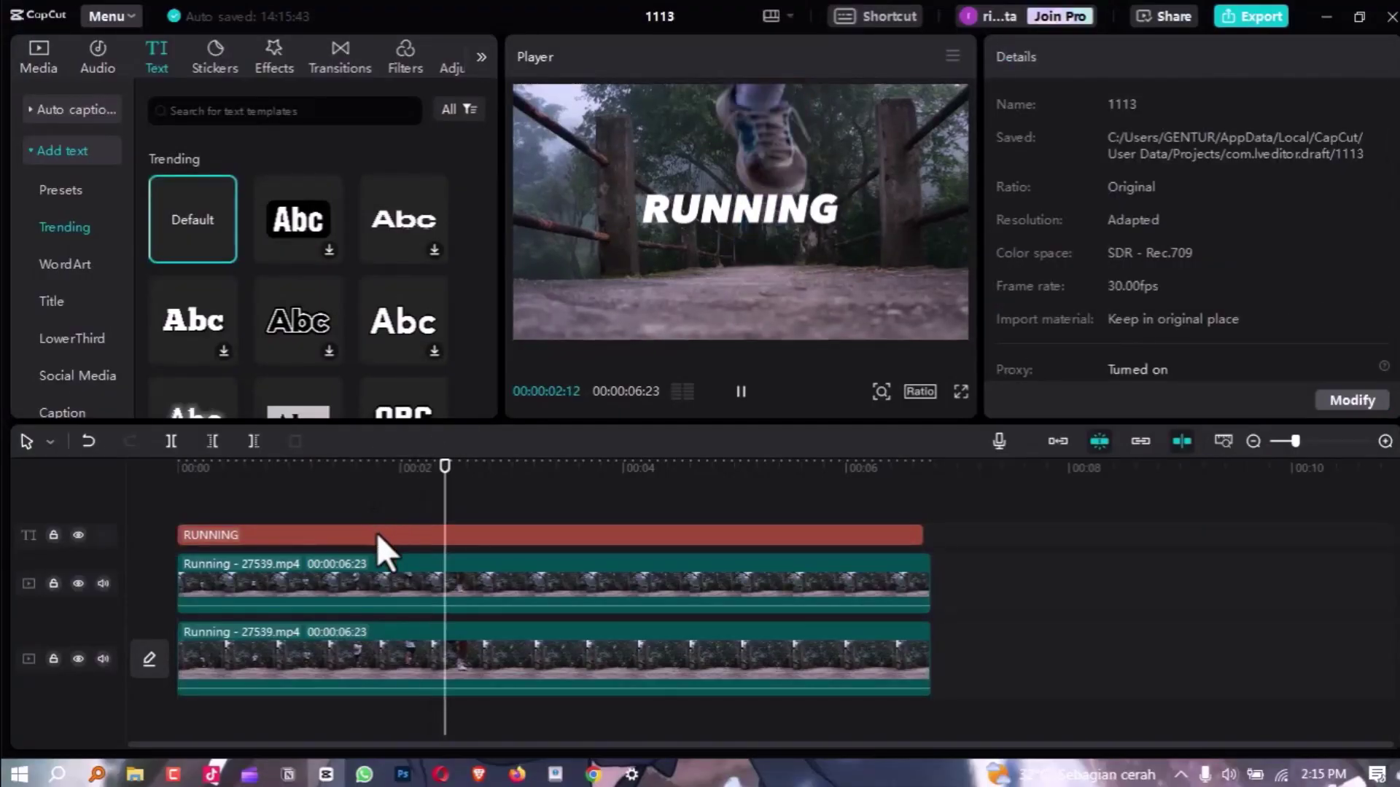
{"action": "left_click", "coordinate": [741, 393]}
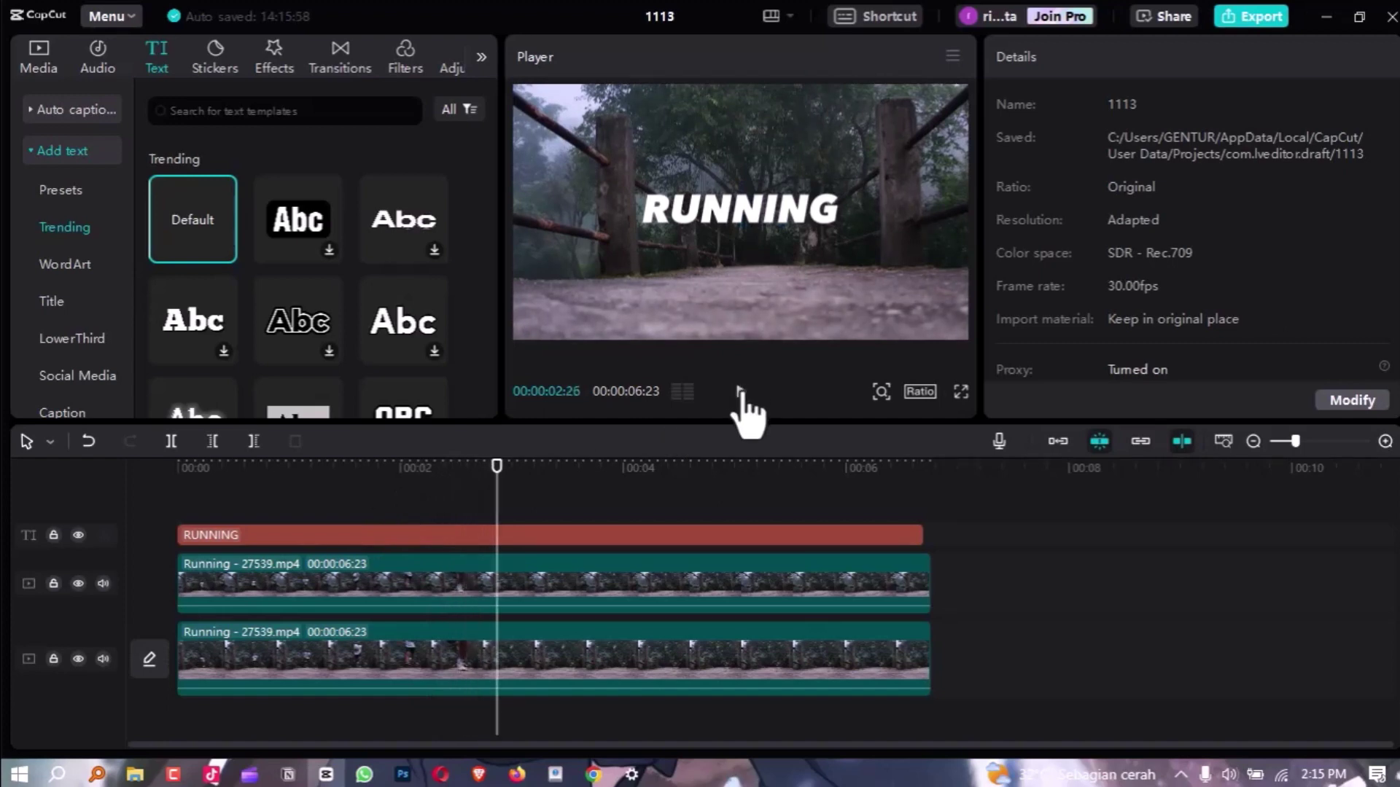
- Convert the RUNNING text into a compound clip and arrange it between the two running video clips
{"action": "left_click", "coordinate": [554, 533]}
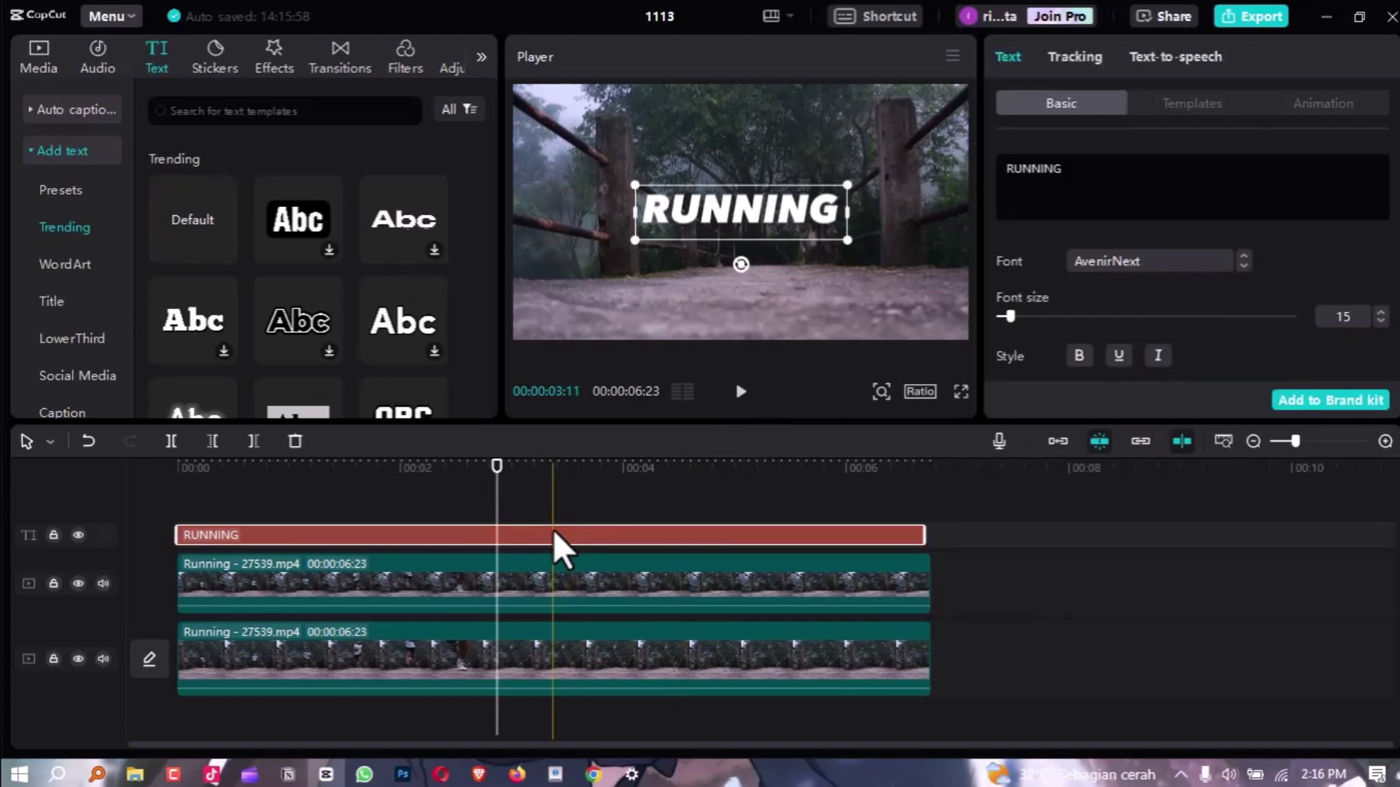
{"action": "right_click", "coordinate": [553, 531]}
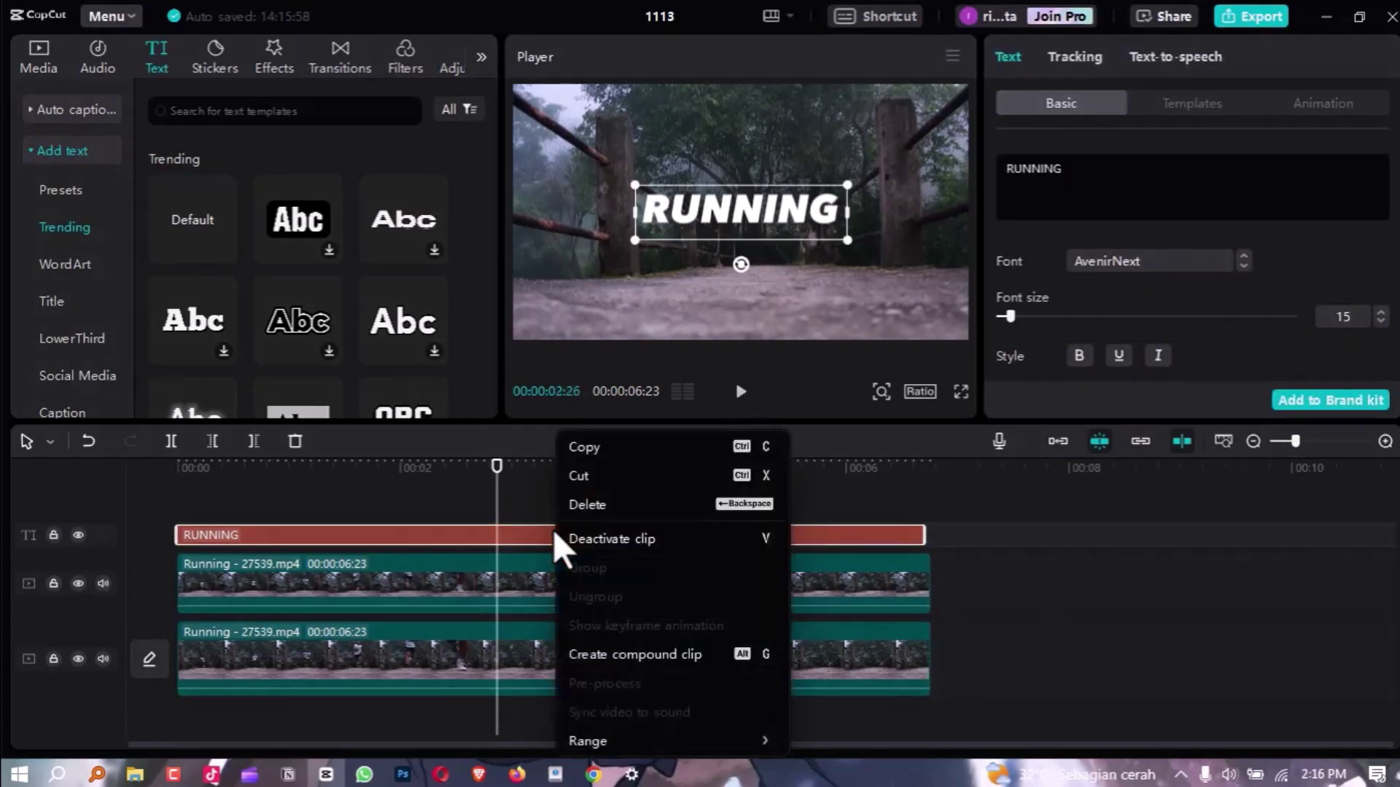
{"action": "left_click", "coordinate": [597, 653]}
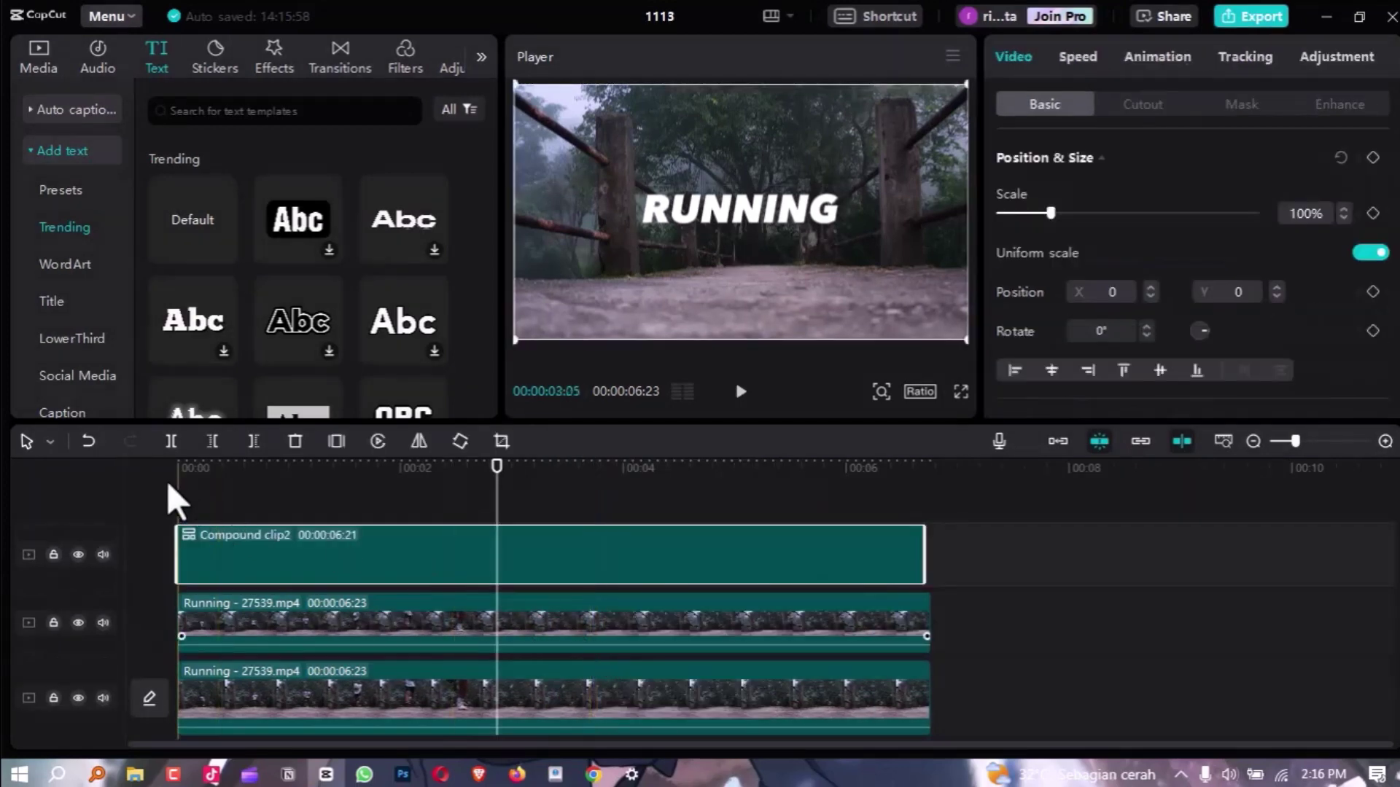
{"action": "left_click", "coordinate": [189, 466]}
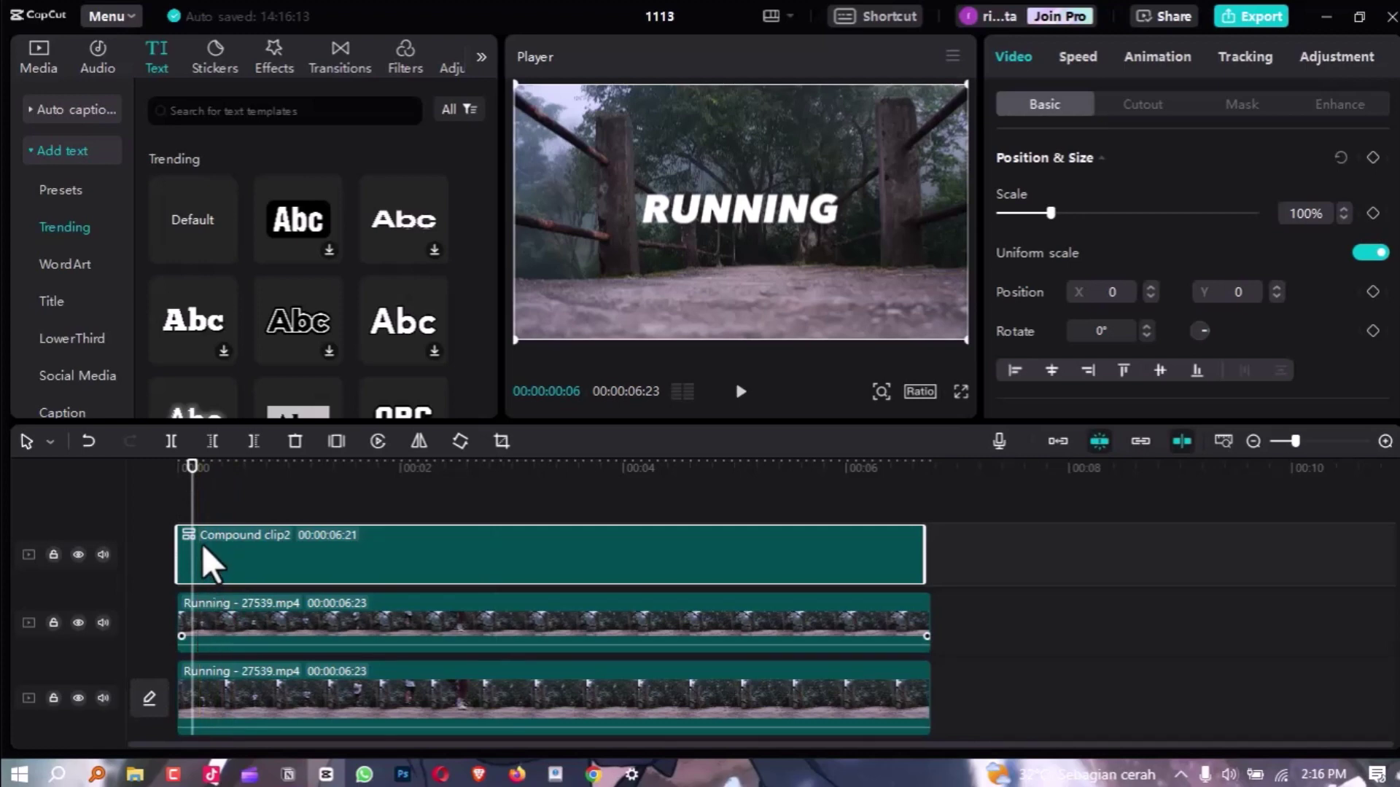
{"action": "left_click_drag", "start_coordinate": [203, 544], "coordinate": [248, 521]}
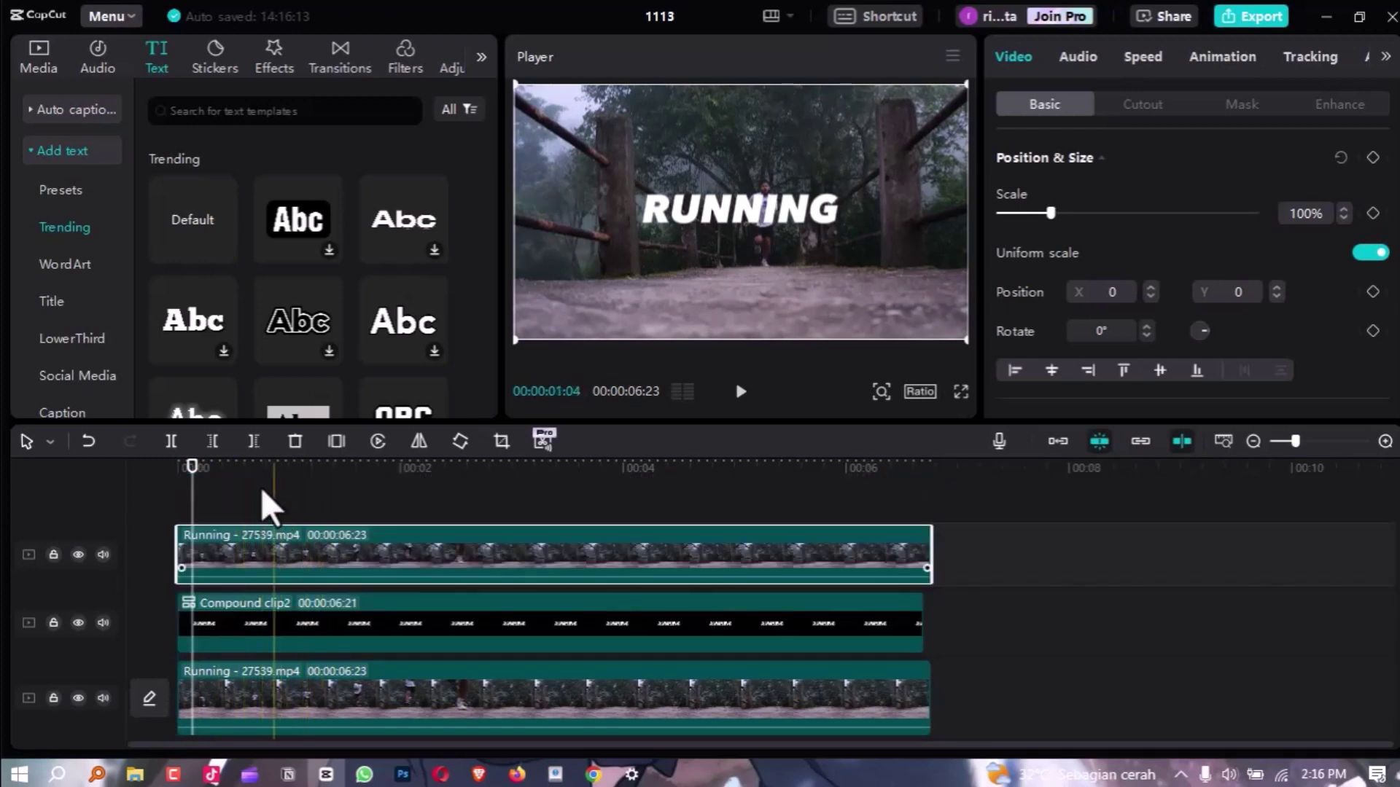
- Set the top running clip to layer 2, with the playhead where the runner crosses the title
{"action": "left_click", "coordinate": [321, 464]}
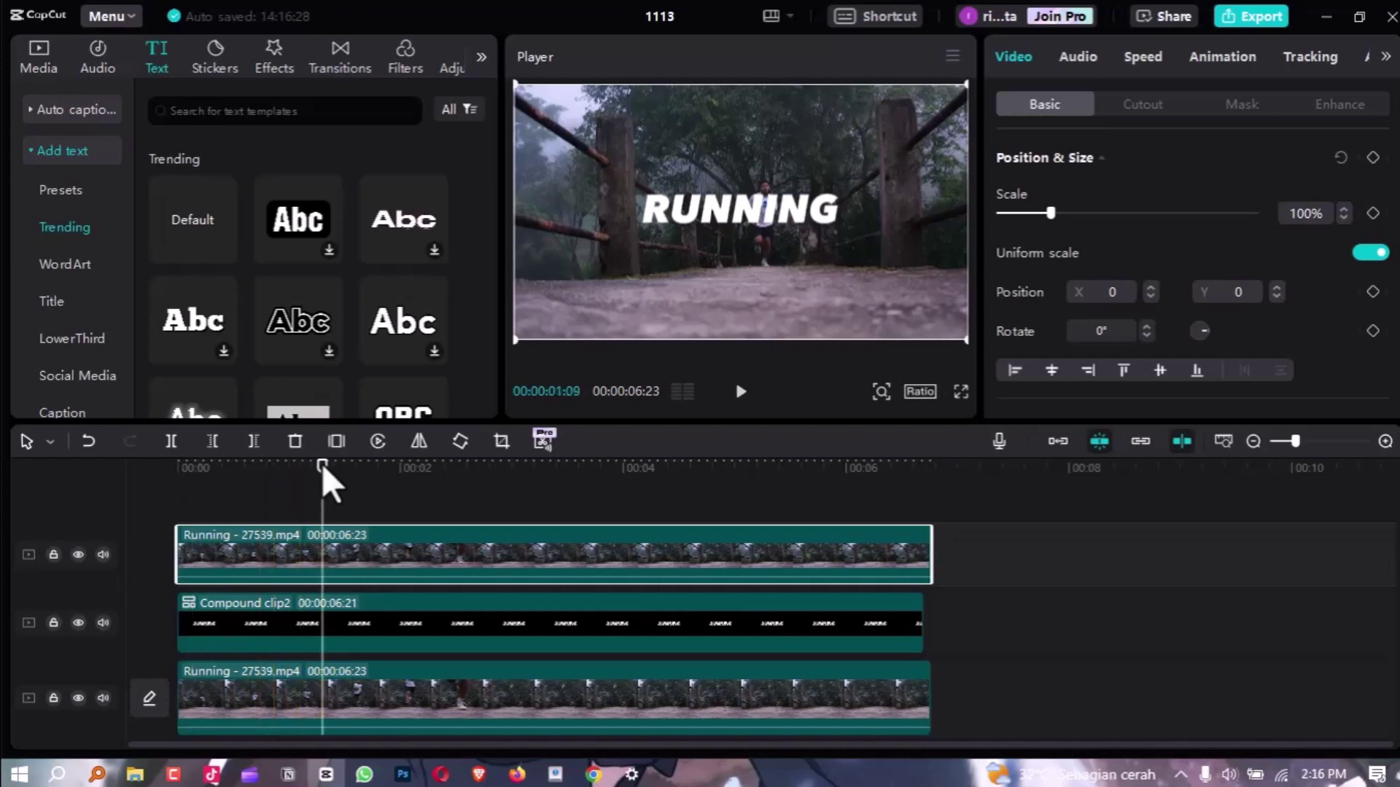
{"action": "left_click", "coordinate": [418, 464]}
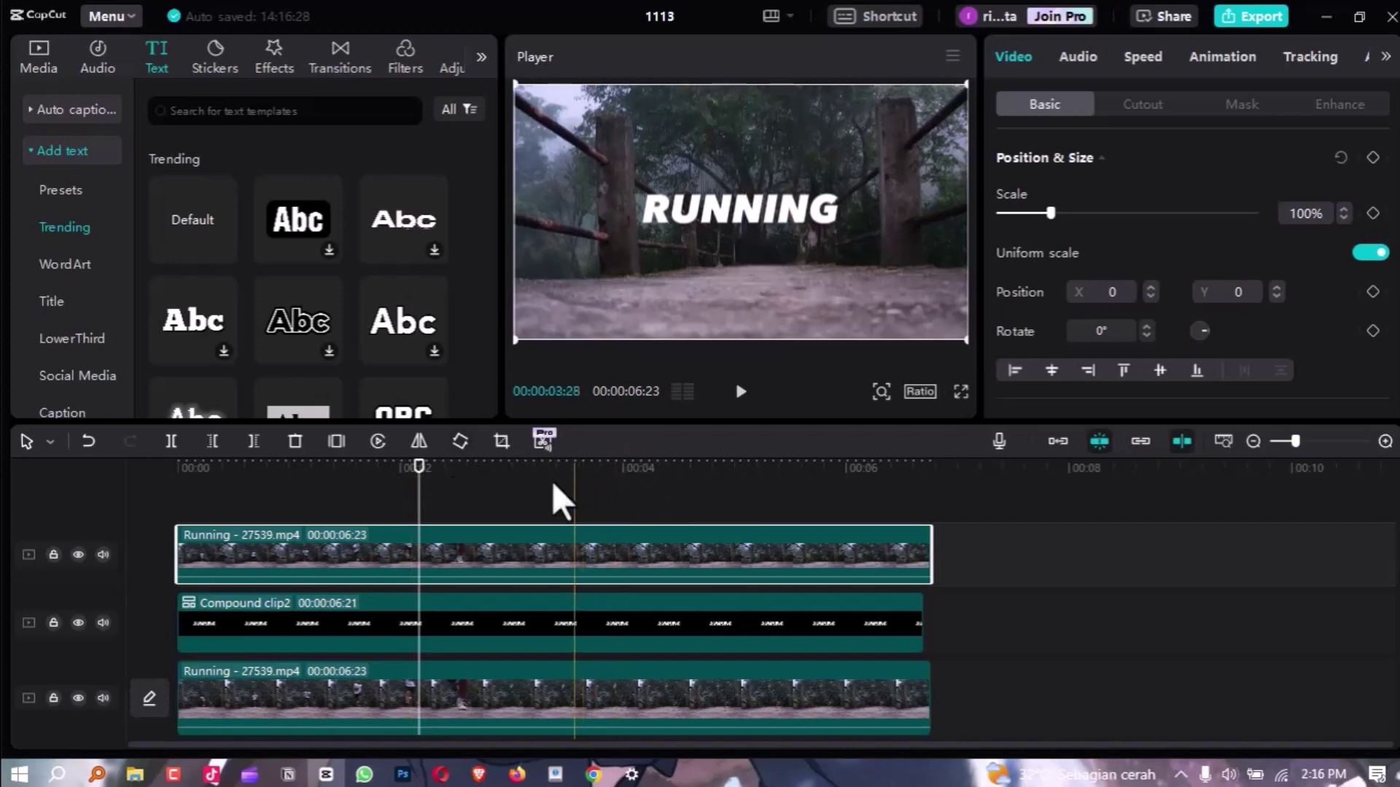
{"action": "left_click", "coordinate": [363, 474]}
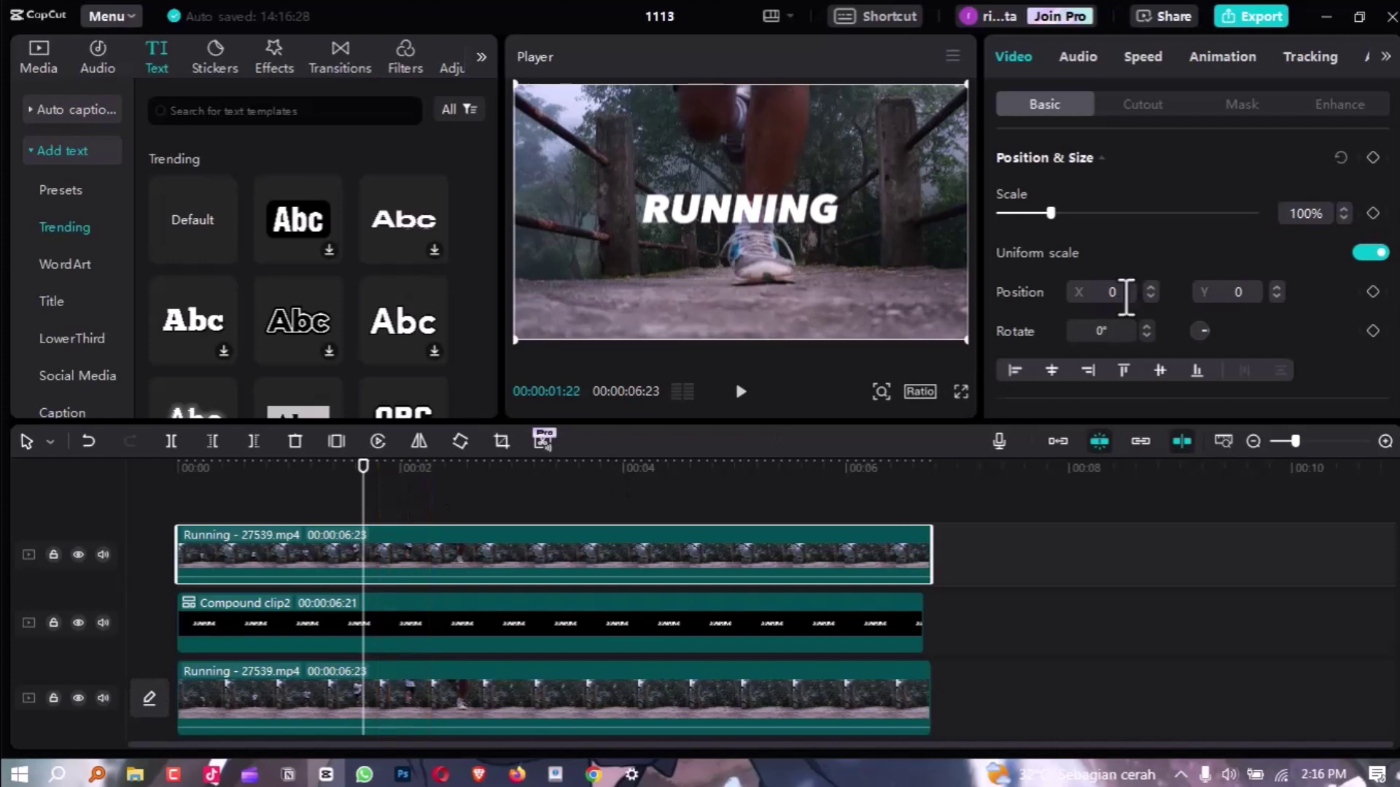
{"action": "scroll", "coordinate": [1205, 291], "scroll_direction": "down", "scroll_amount": 3}
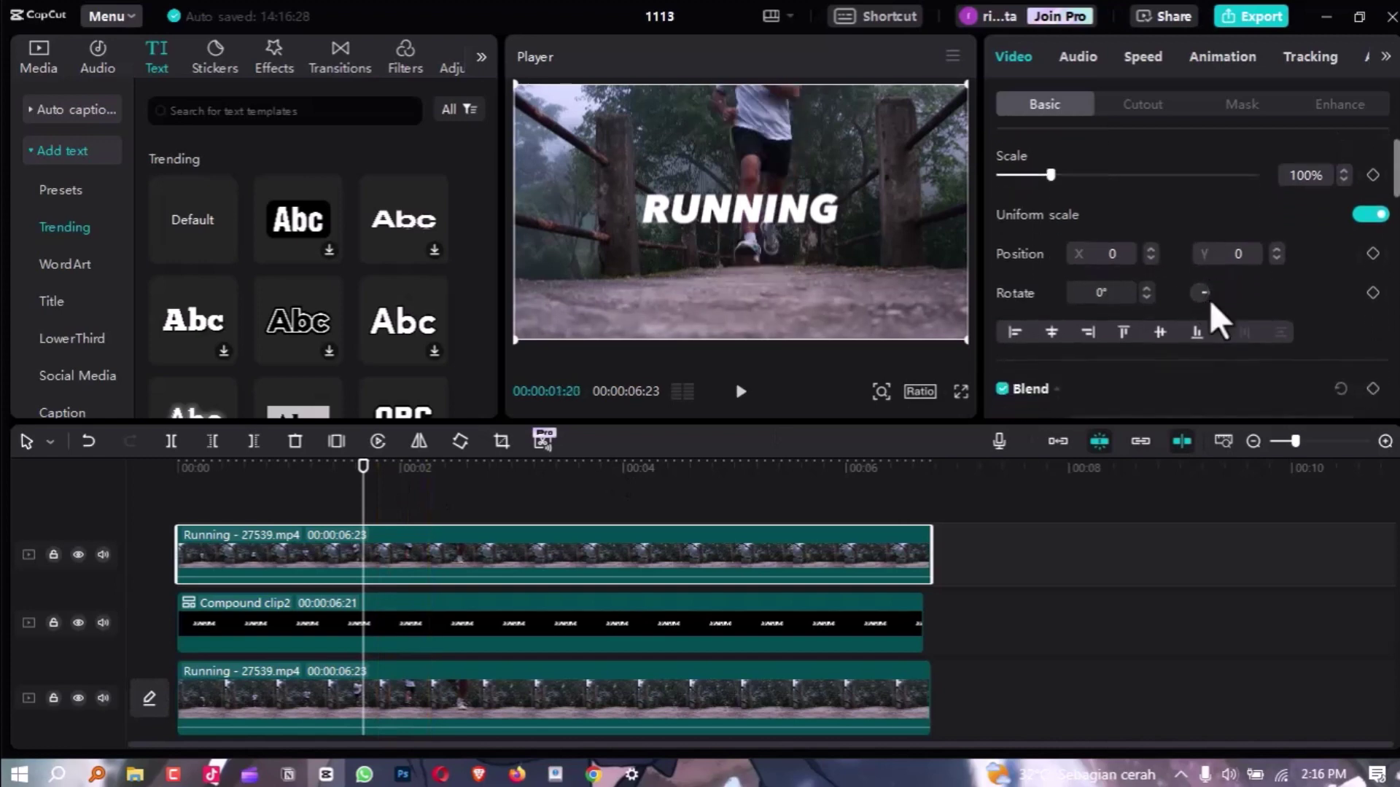
{"action": "scroll", "coordinate": [1216, 321], "scroll_direction": "down", "scroll_amount": 10}
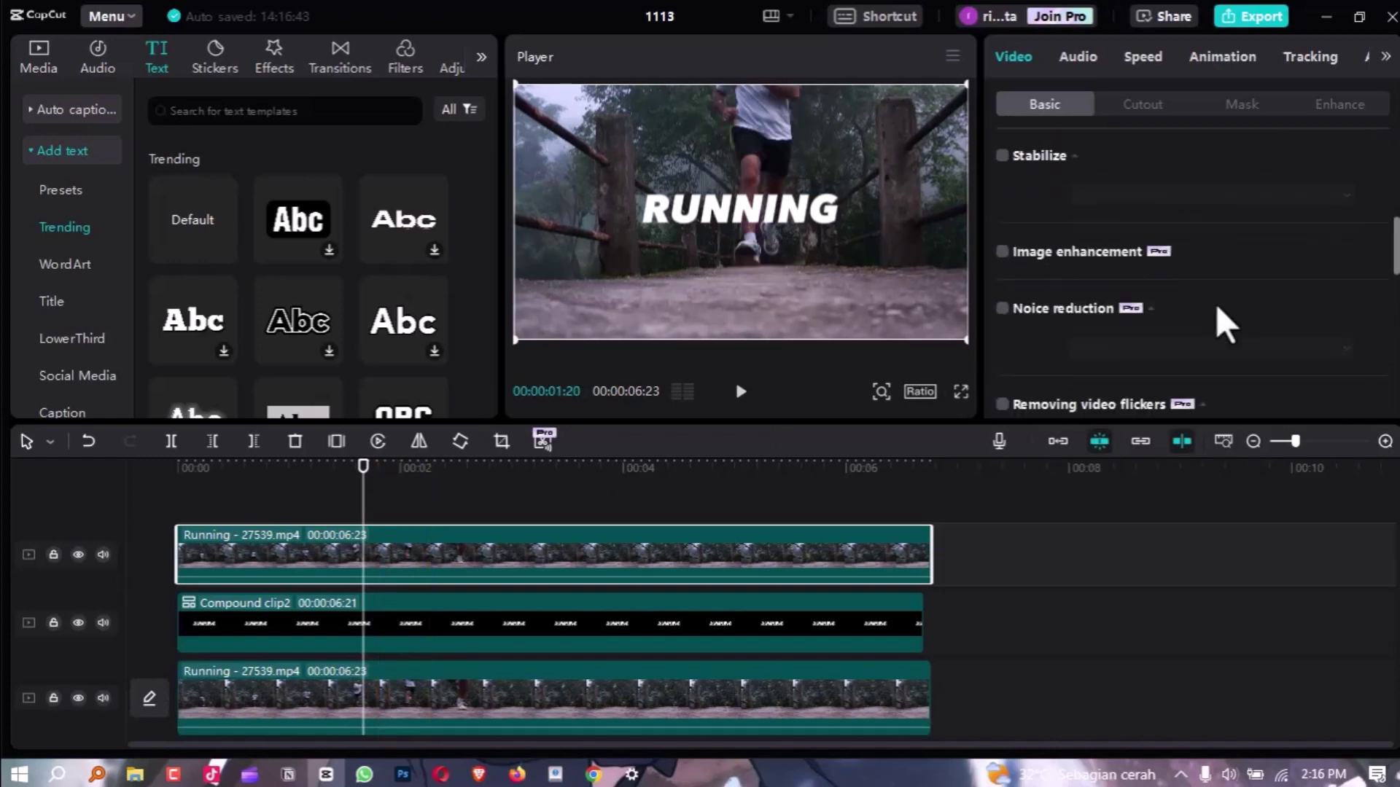
{"action": "scroll", "coordinate": [1216, 307], "scroll_direction": "down", "scroll_amount": 5}
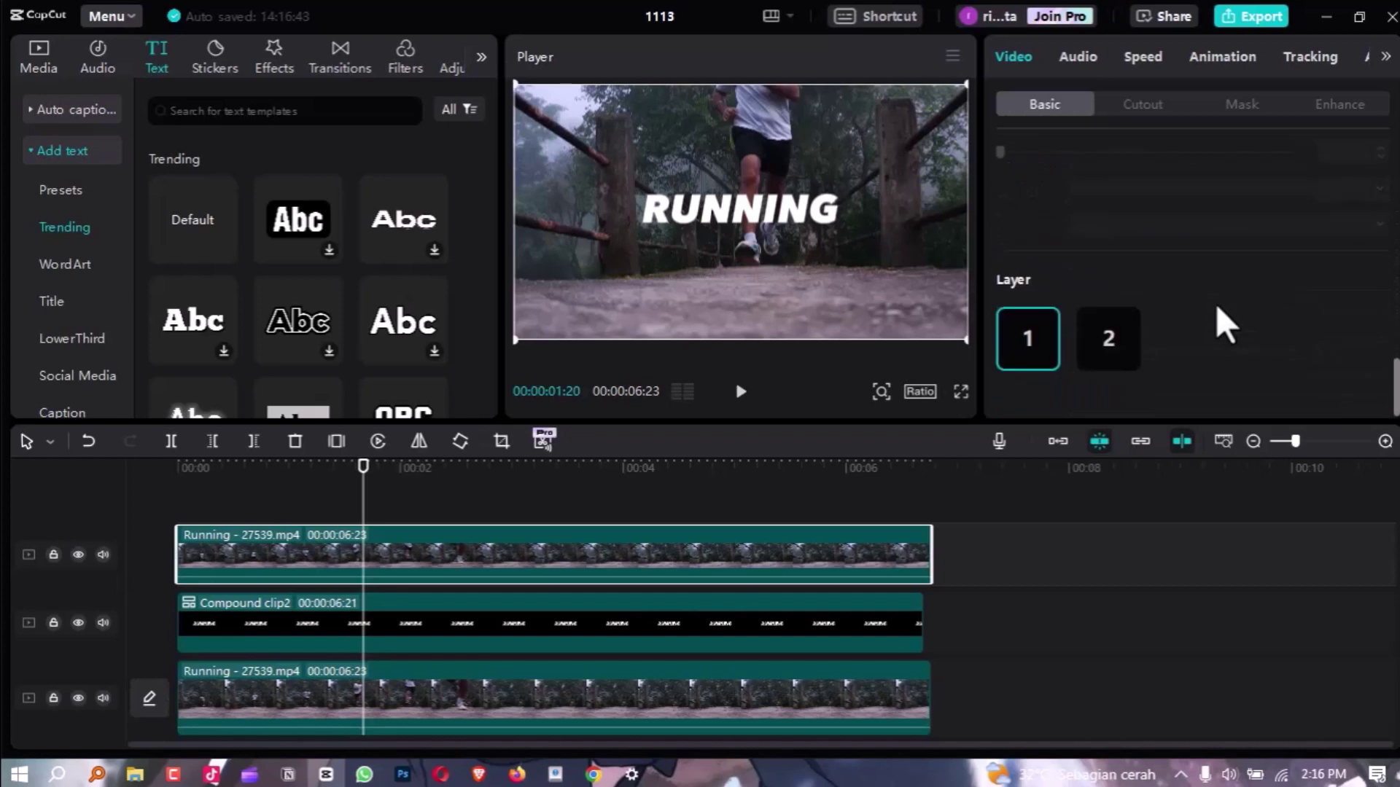
{"action": "left_click", "coordinate": [1124, 339]}
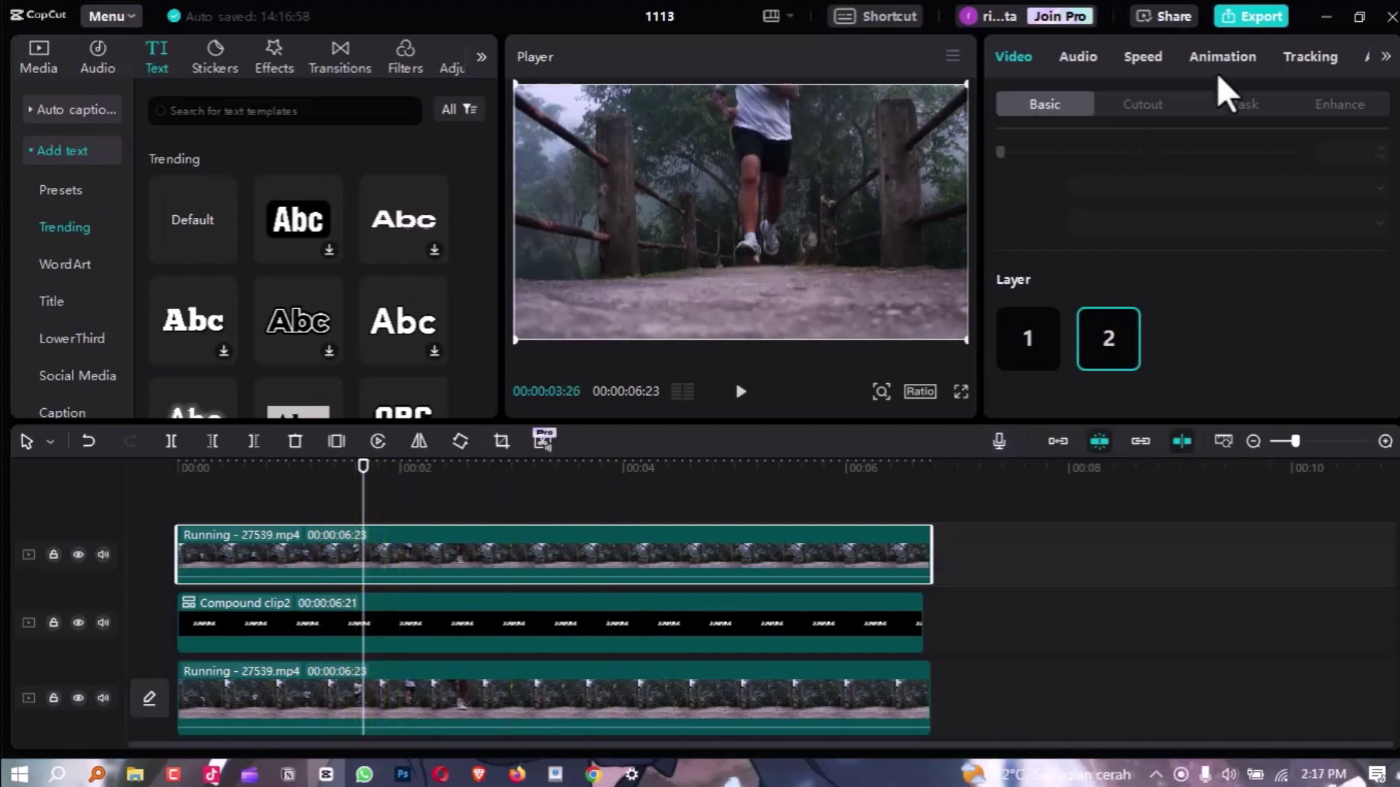
- Enable Auto cutout on the top running clip and check the title behind the runner around two seconds in
{"action": "left_click", "coordinate": [1161, 107]}
{"action": "scroll", "coordinate": [1166, 321], "scroll_direction": "down", "scroll_amount": 3}
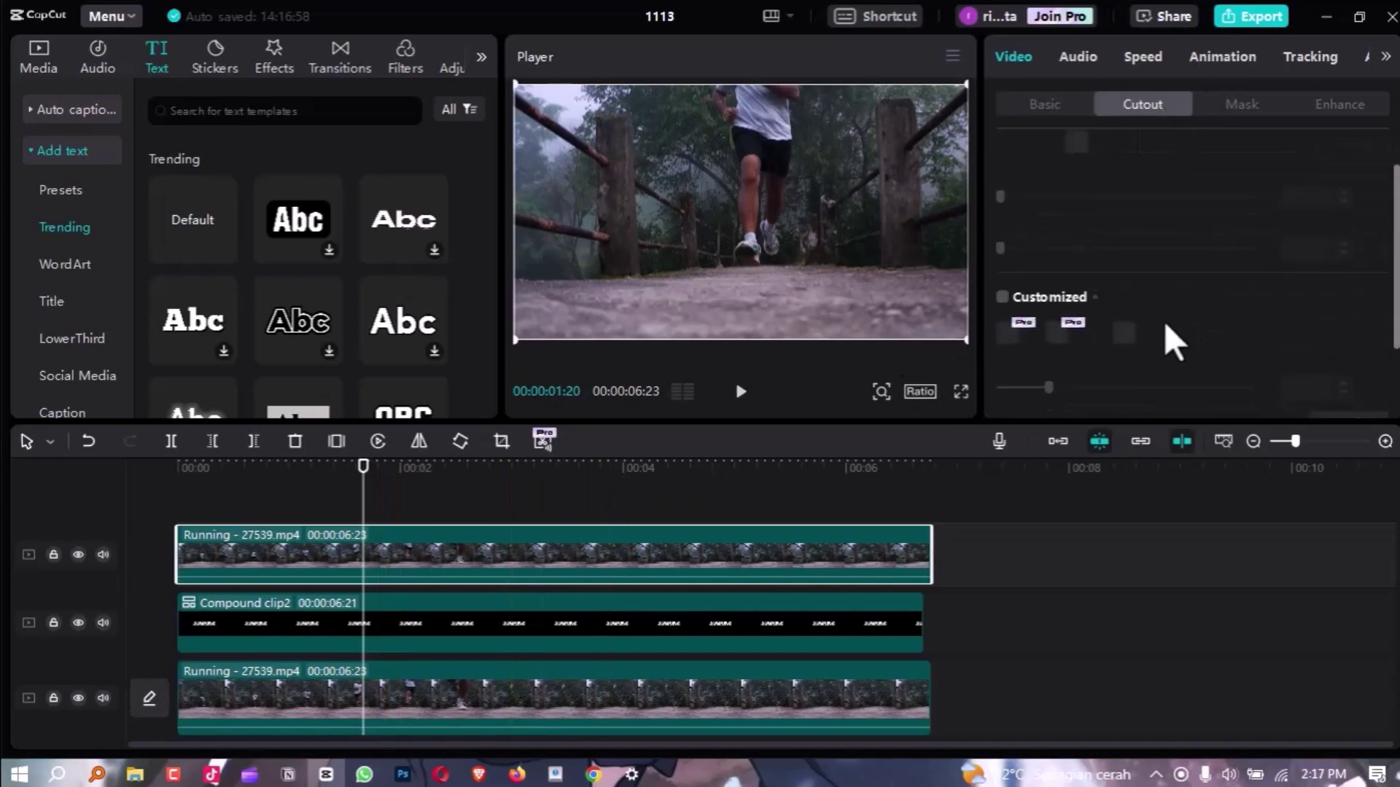
{"action": "left_click", "coordinate": [1002, 371]}
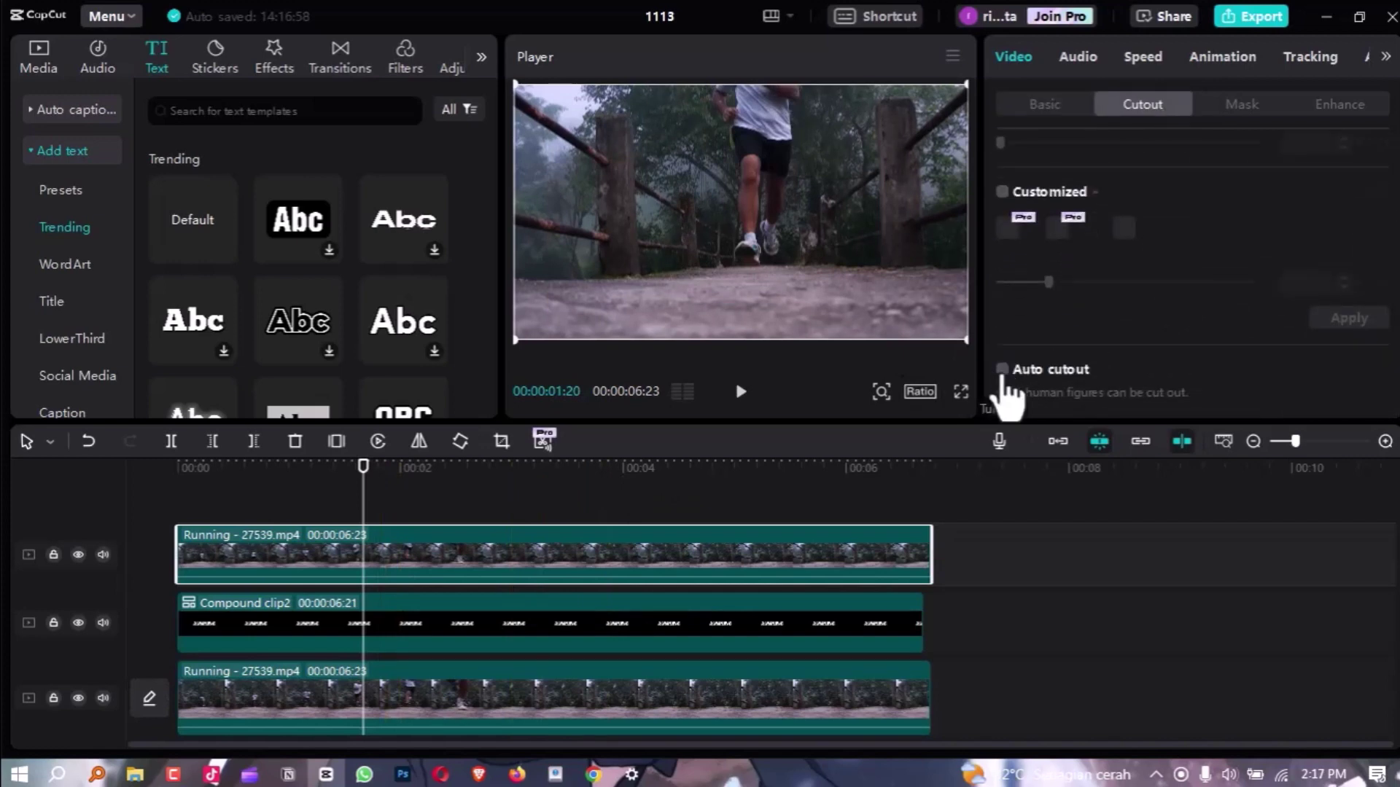
{"action": "left_click", "coordinate": [1003, 372]}
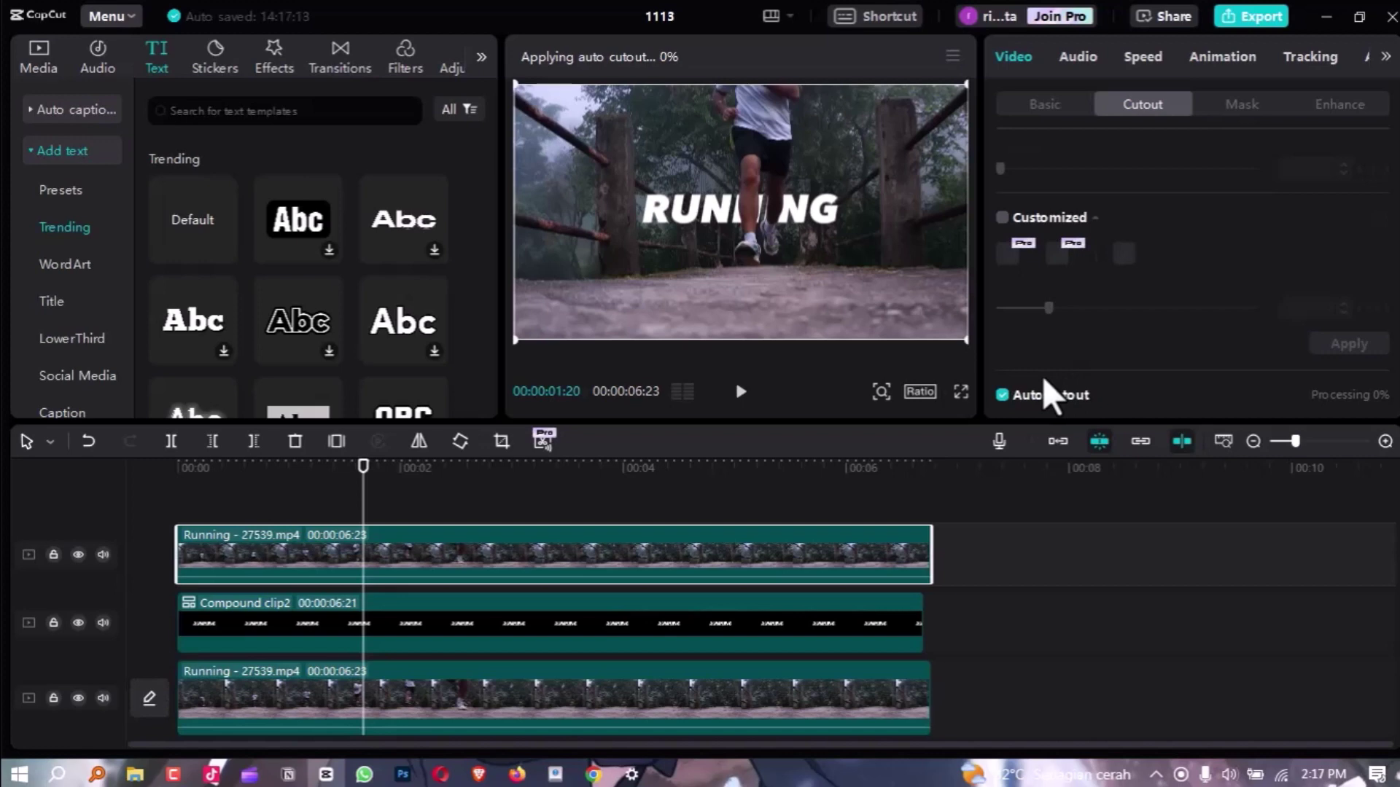
{"action": "left_click", "coordinate": [439, 473]}
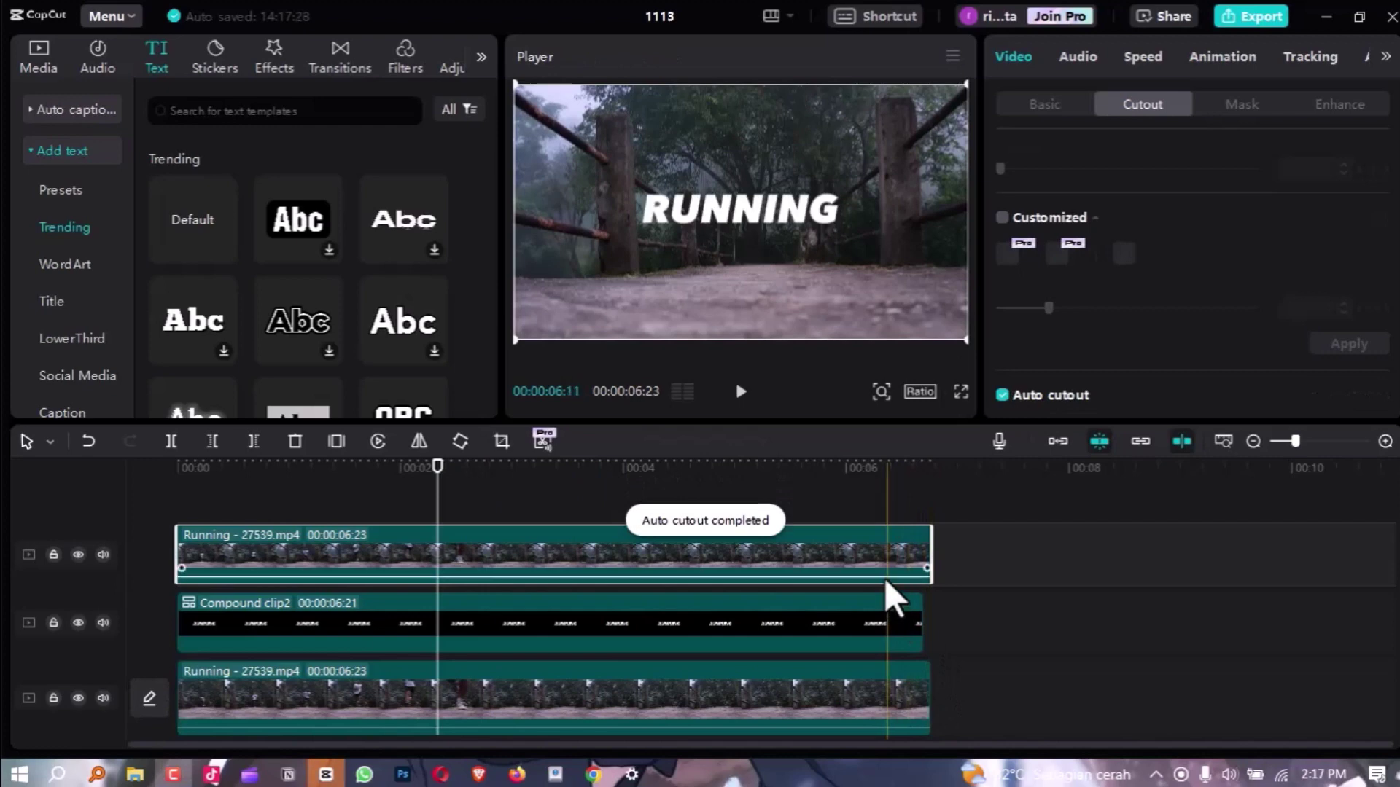
- Trim the ends of both running clips to match the compound text clip's 00:00:06:21 duration
{"action": "left_click", "coordinate": [921, 604]}
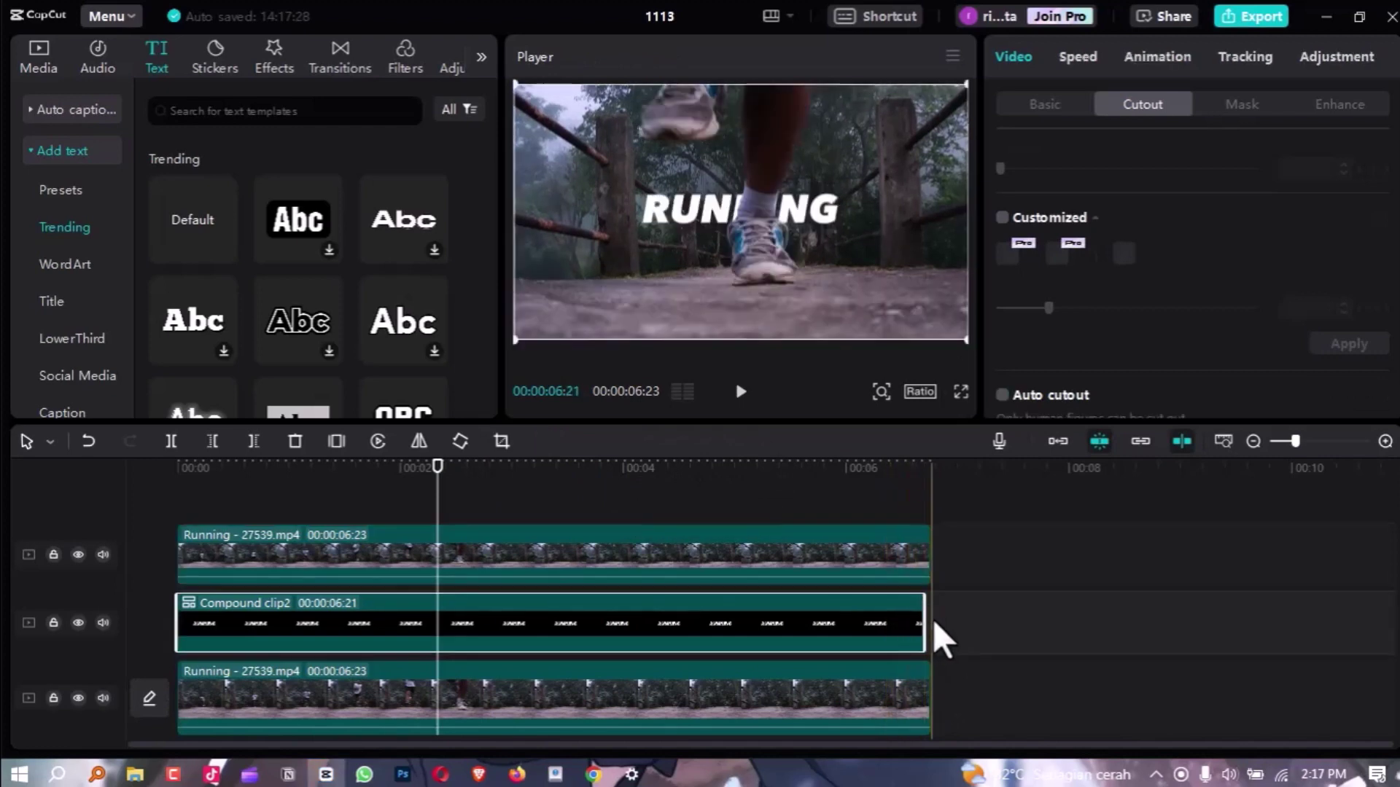
{"action": "scroll", "coordinate": [931, 575], "scroll_direction": "down", "scroll_amount": 1}
{"action": "left_click_drag", "start_coordinate": [925, 533], "coordinate": [916, 650]}
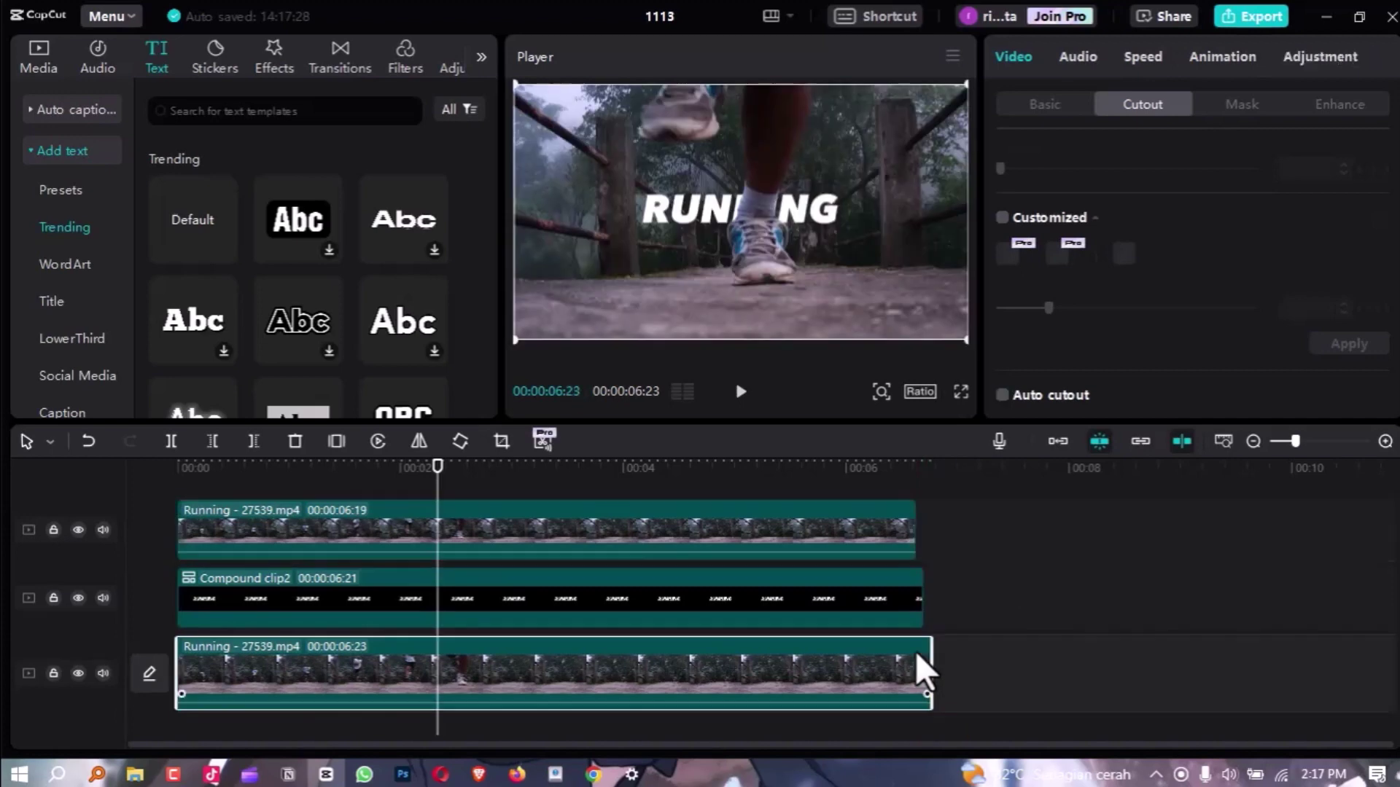
{"action": "left_click_drag", "start_coordinate": [921, 518], "coordinate": [1009, 531]}
{"action": "left_click", "coordinate": [1009, 527]}
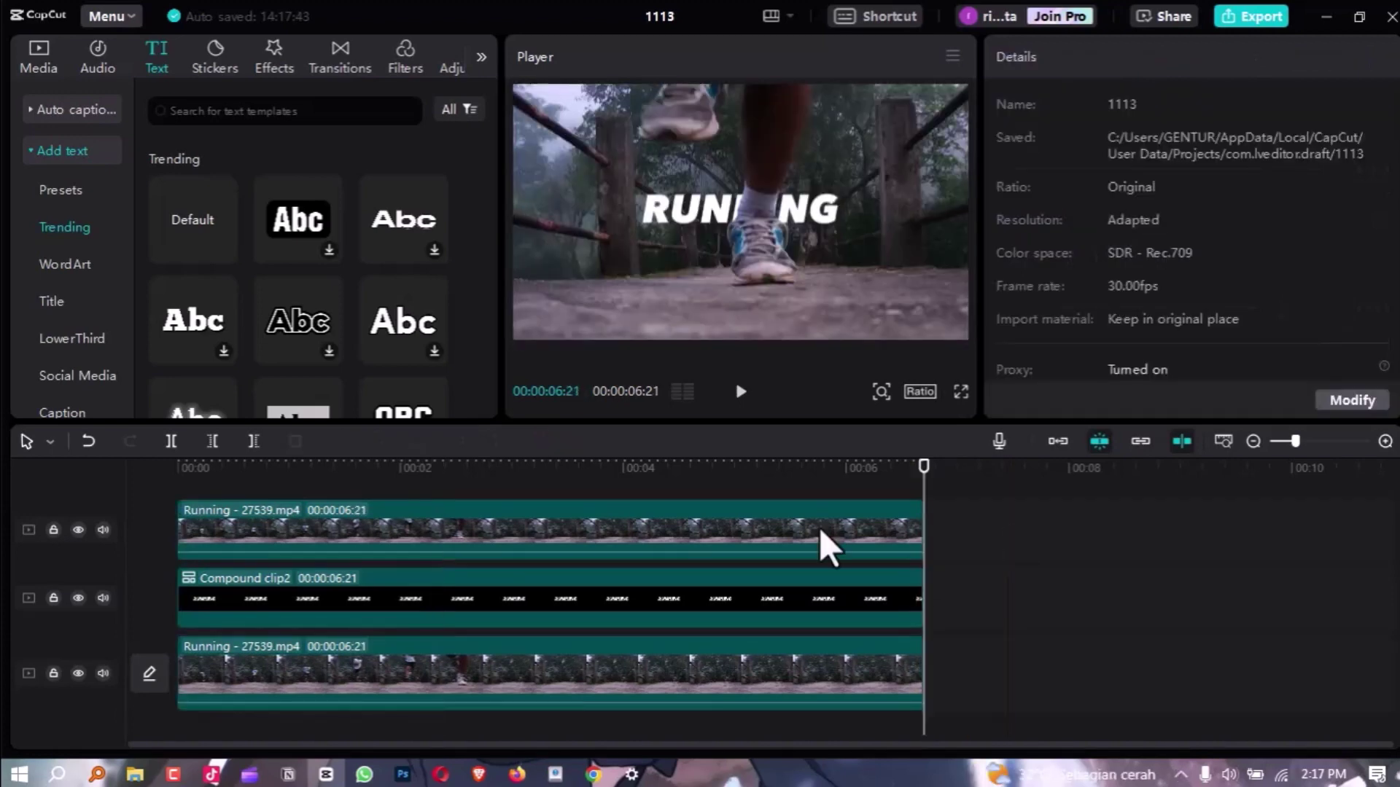